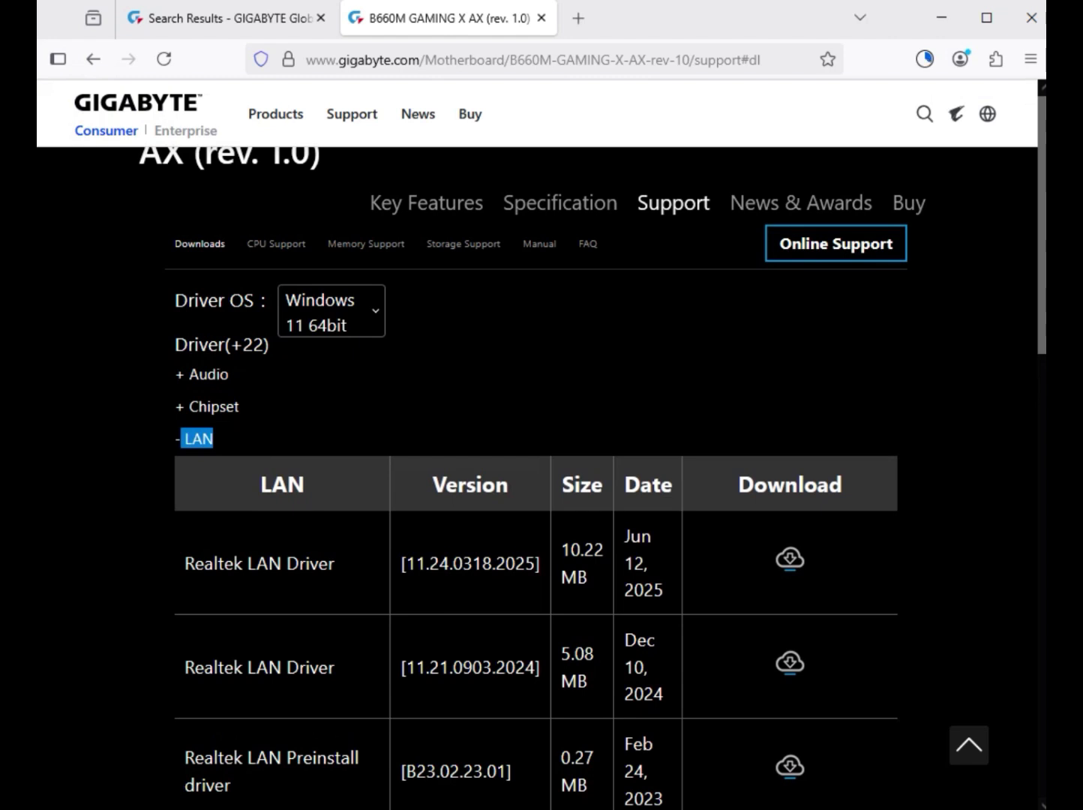
Step: Download the Realtek LAN Driver version 11.24.0318.2025 for Windows 11 64bit
scroll(526, 451, "up", 2)
scroll(791, 621, "down", 2)
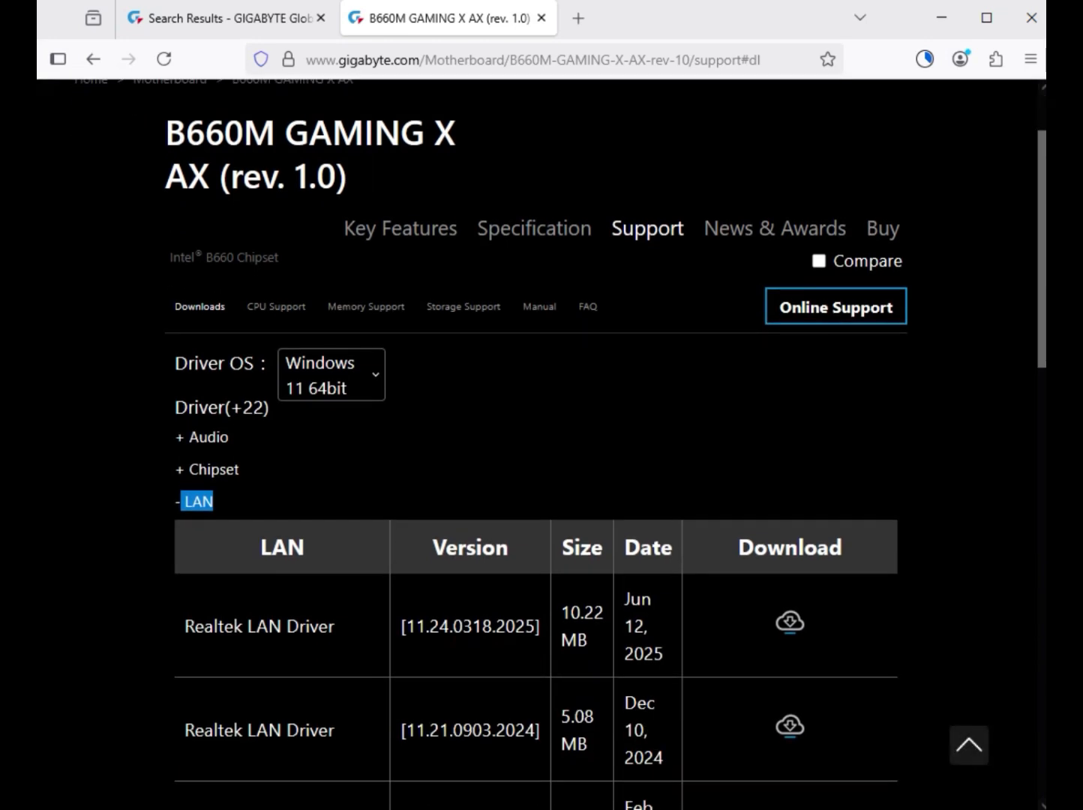
left_click(791, 621)
Step: Expand the VGA driver category and download the Intel Graphic Driver version 32.0.101.5542
scroll(540, 443, "down", 5)
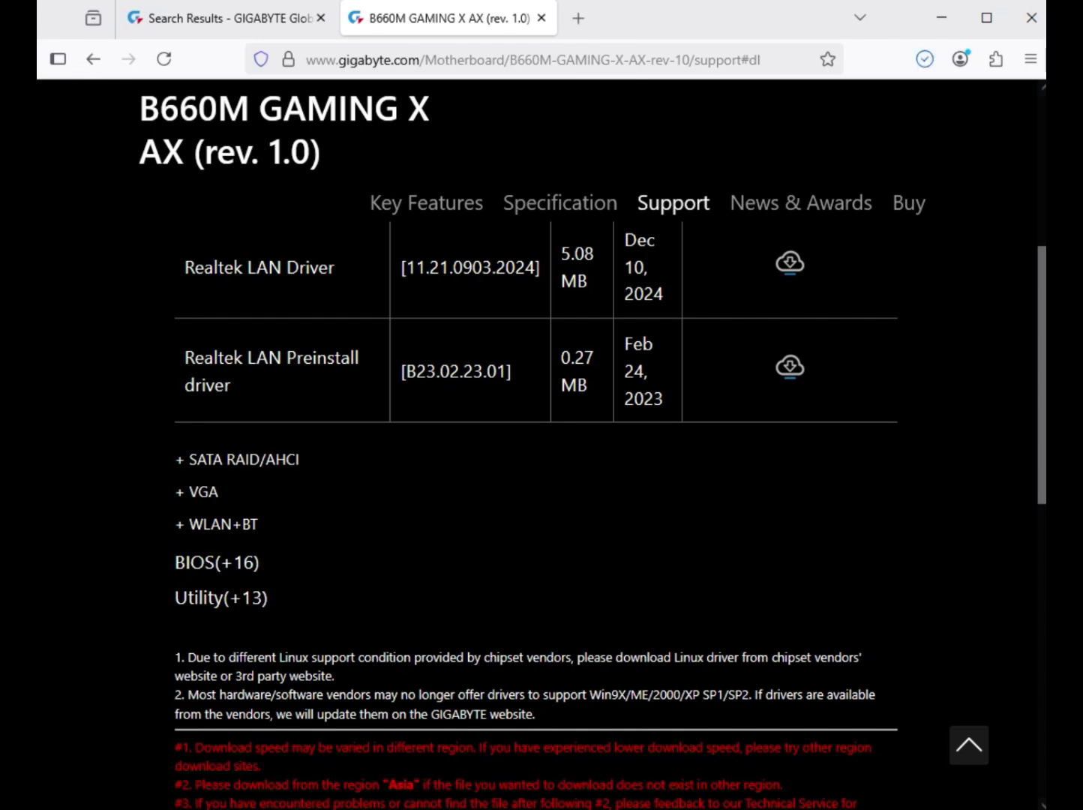
left_click(198, 492)
scroll(540, 442, "up", 6)
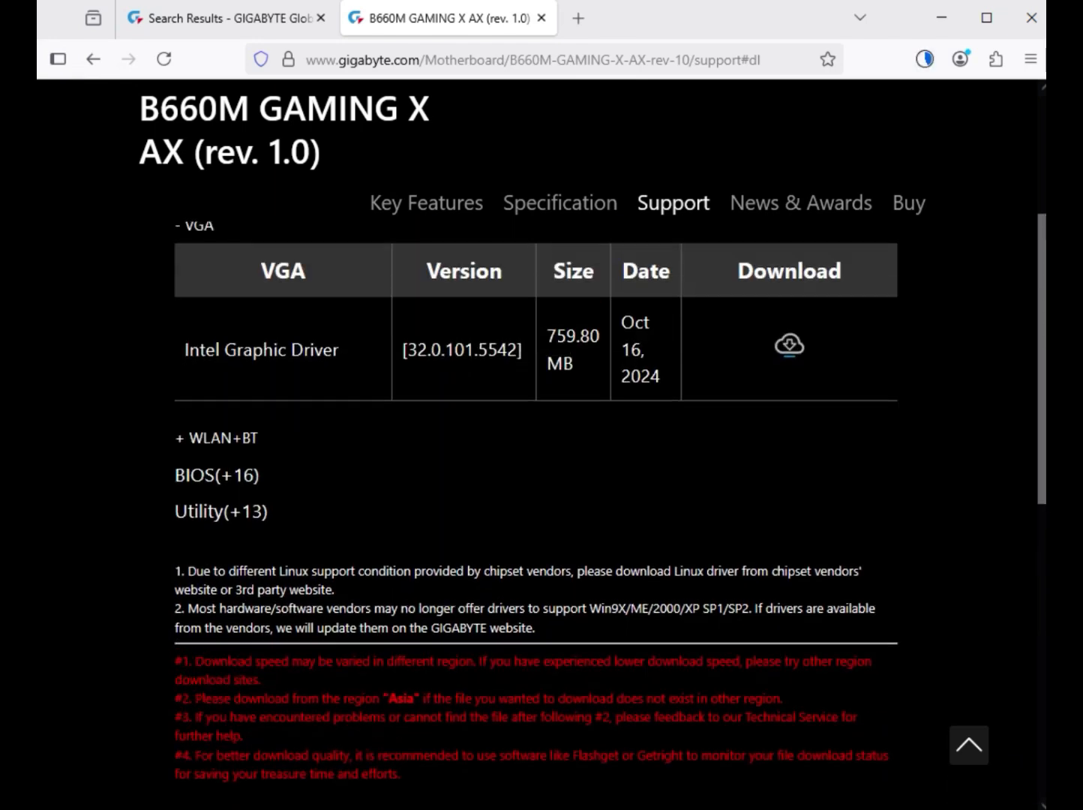
Step: Expand the WLAN+BT category and download Intel Bluetooth Driver 22.170.0.2 and Intel WIFI driver 22.200.0.6
scroll(540, 442, "down", 5)
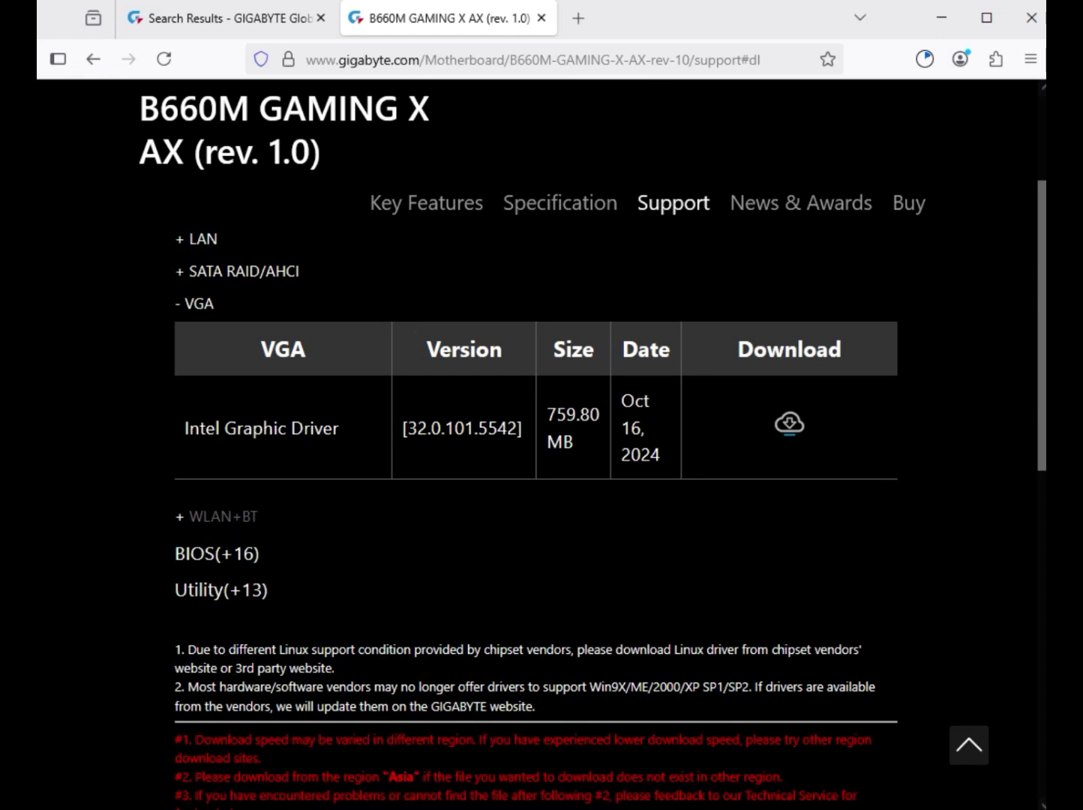
left_click(217, 516)
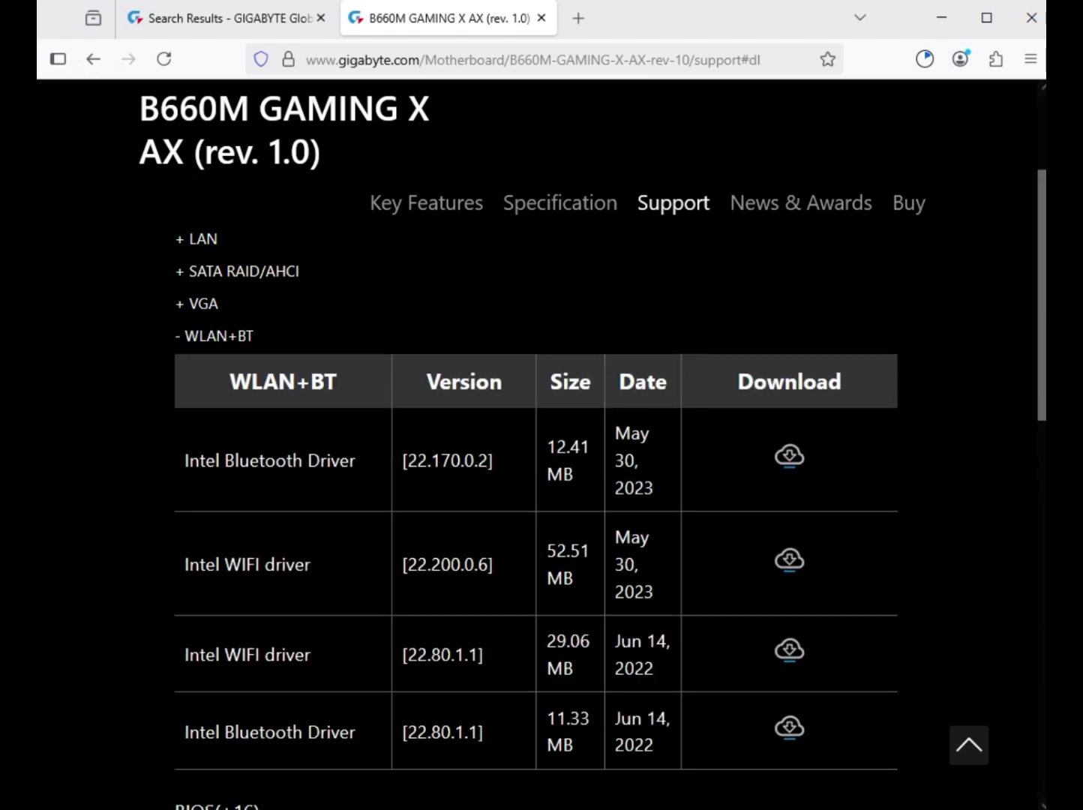
left_click_drag(225, 460, 360, 460)
left_click_drag(225, 564, 304, 564)
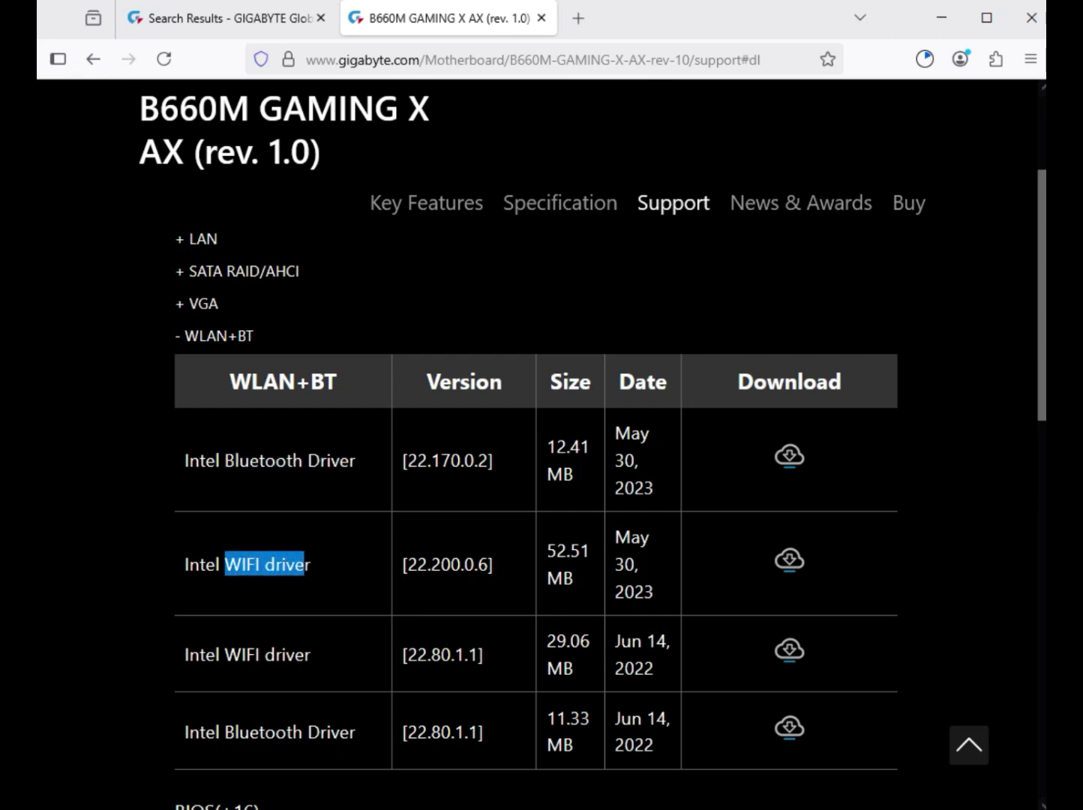
left_click(789, 456)
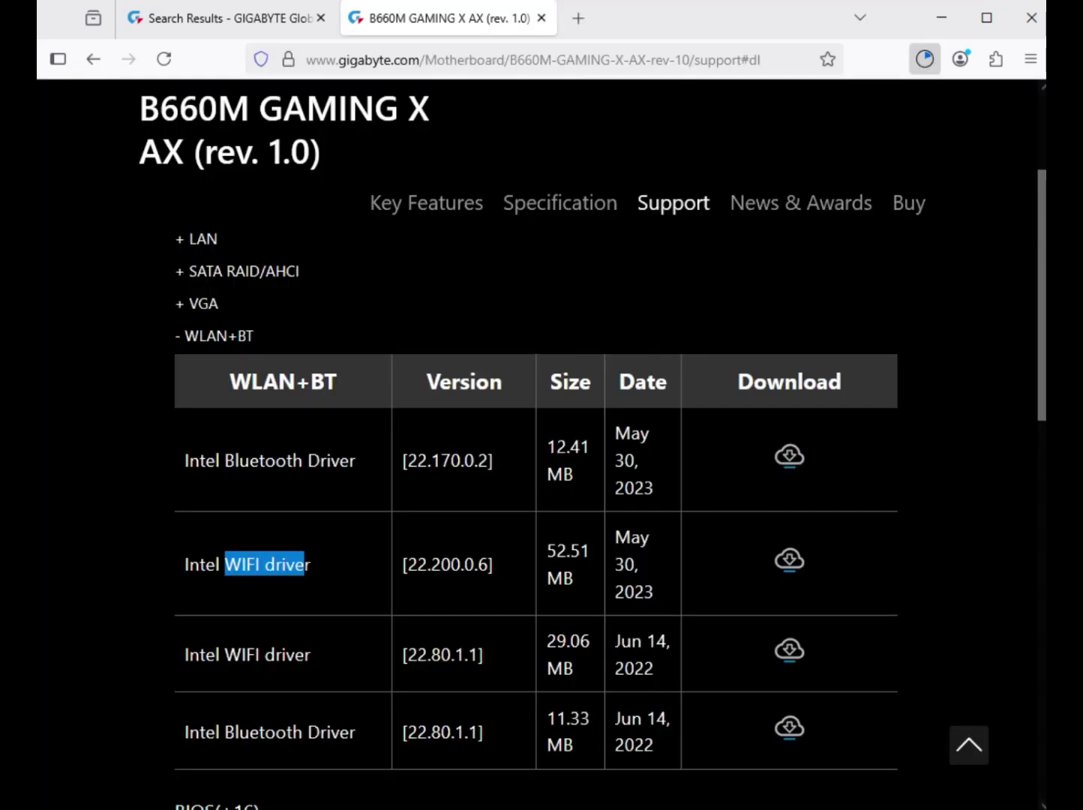
Step: Show the downloaded LAN driver archive in its folder, switching to File Explorer, and look over the driver files there
left_click(925, 60)
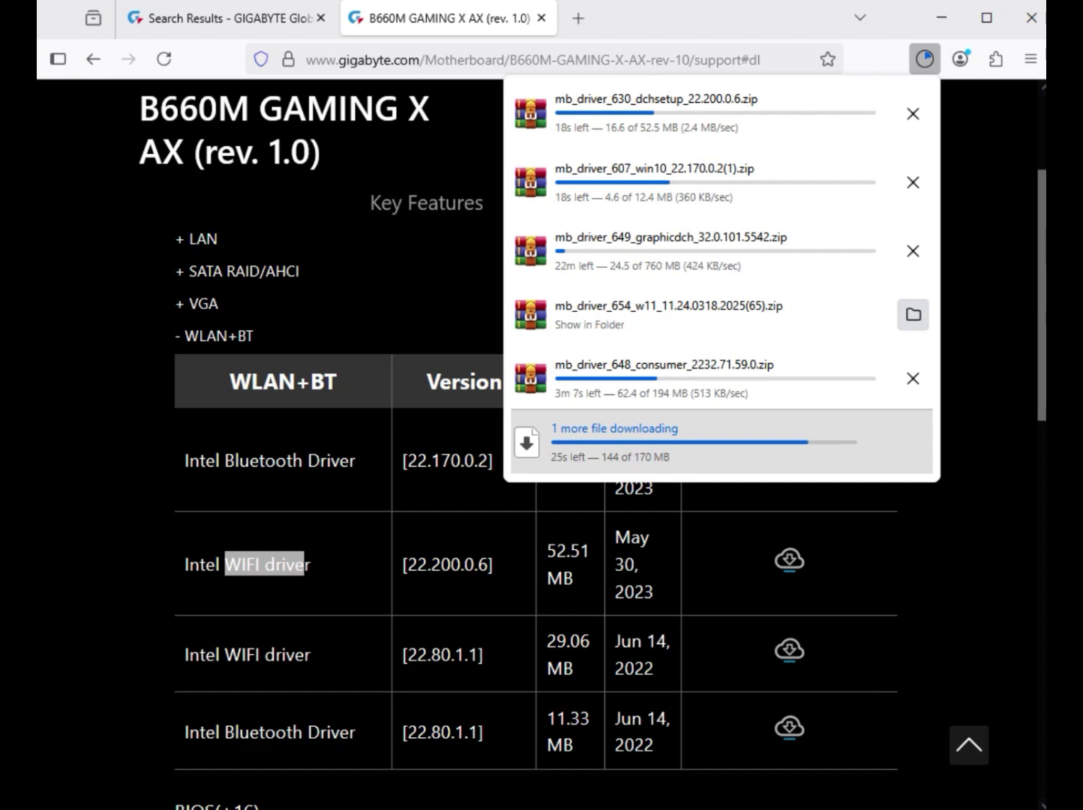
left_click(913, 314)
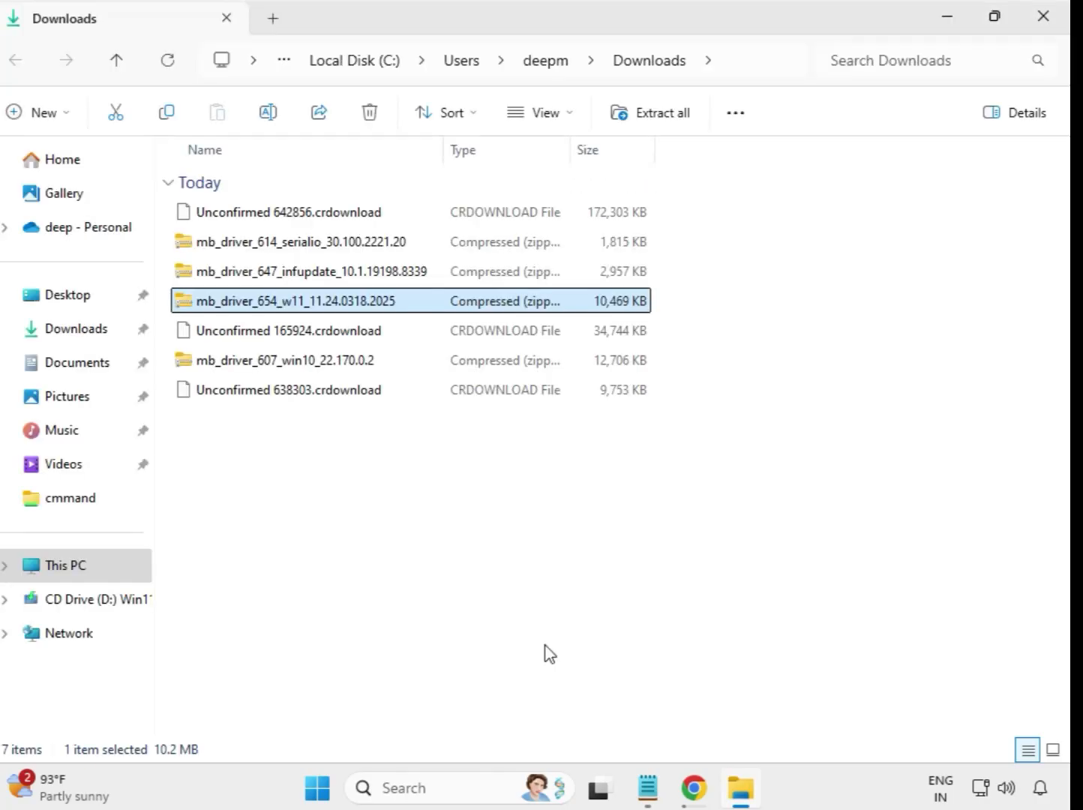
left_click_drag(398, 479, 377, 249)
left_click(606, 516)
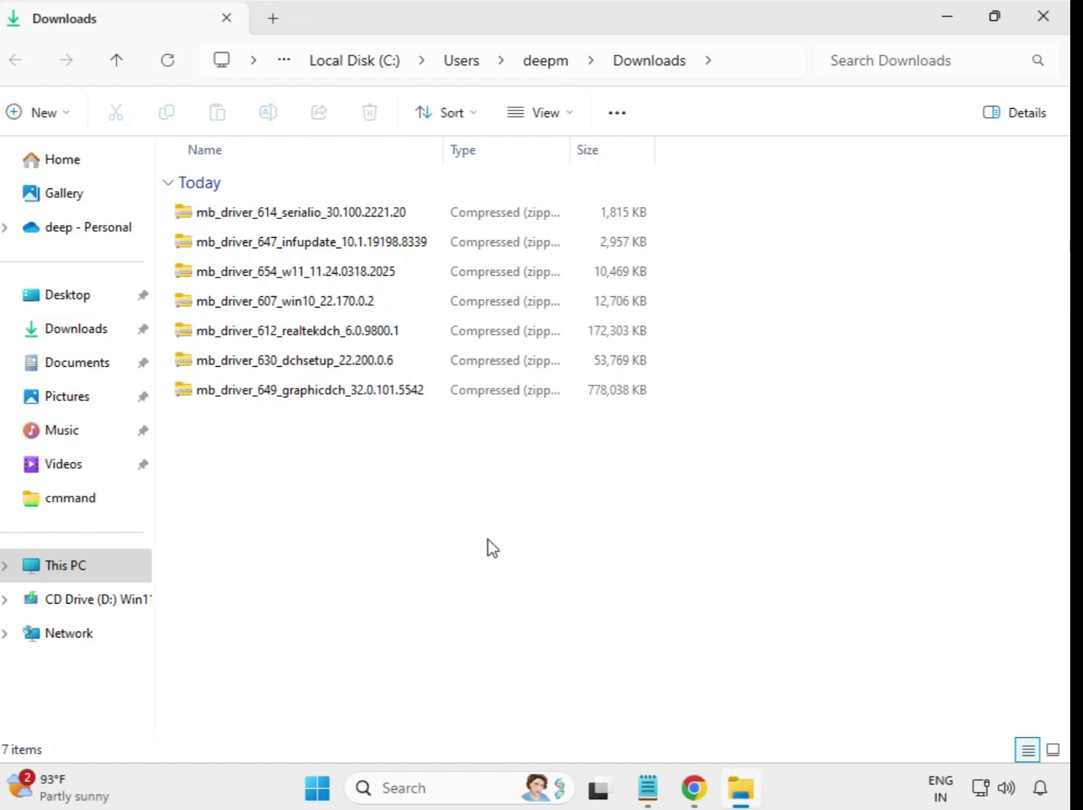
Step: Extract the mb_driver_614_serialio_30.100.2221.20 archive to the default folder in Downloads and close the extracted folder's window
left_click(279, 218)
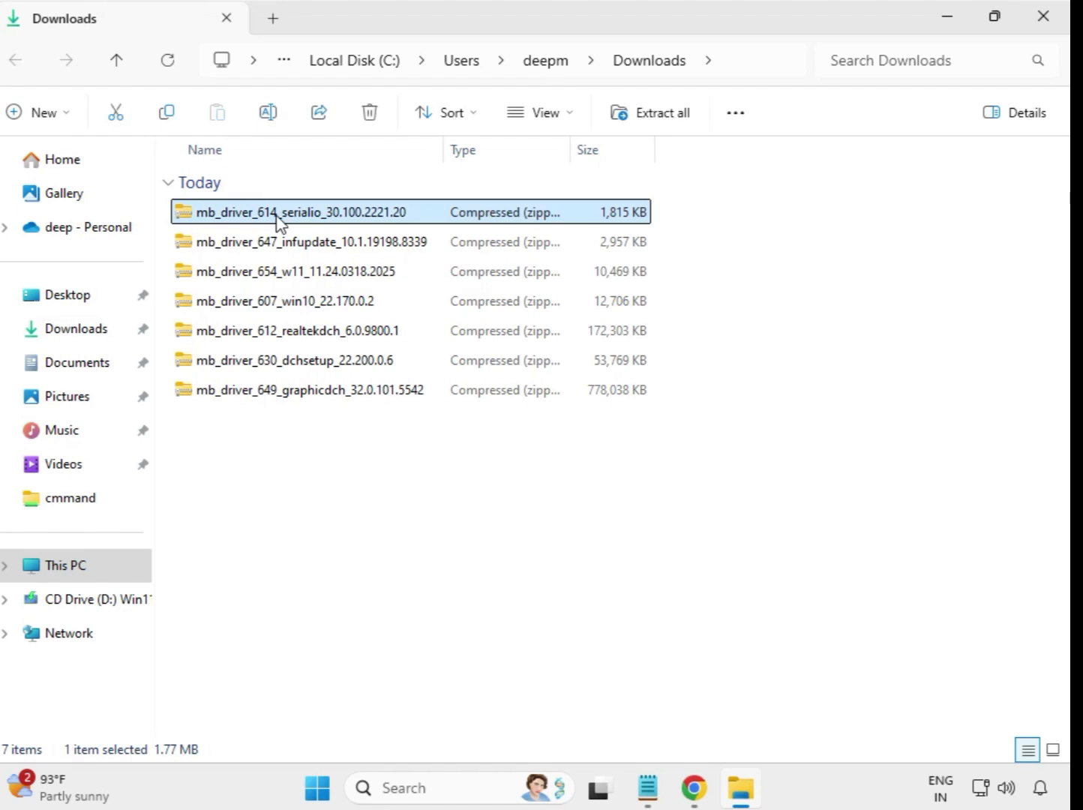
right_click(279, 217)
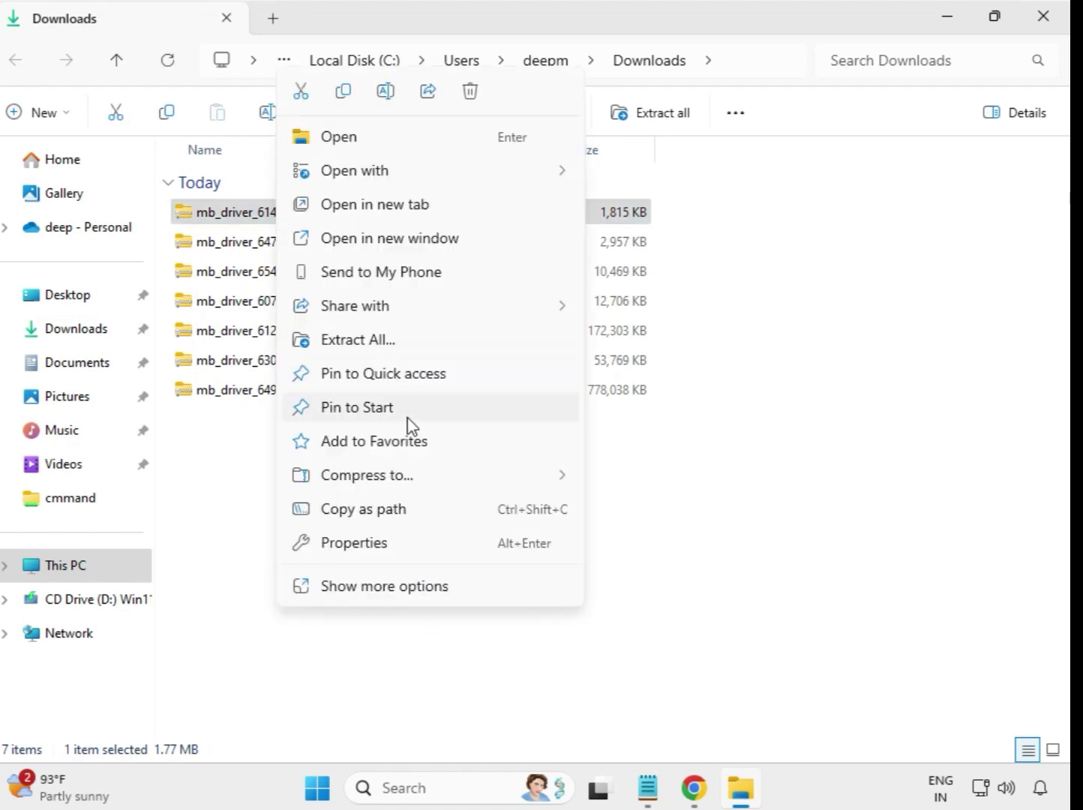
left_click(364, 344)
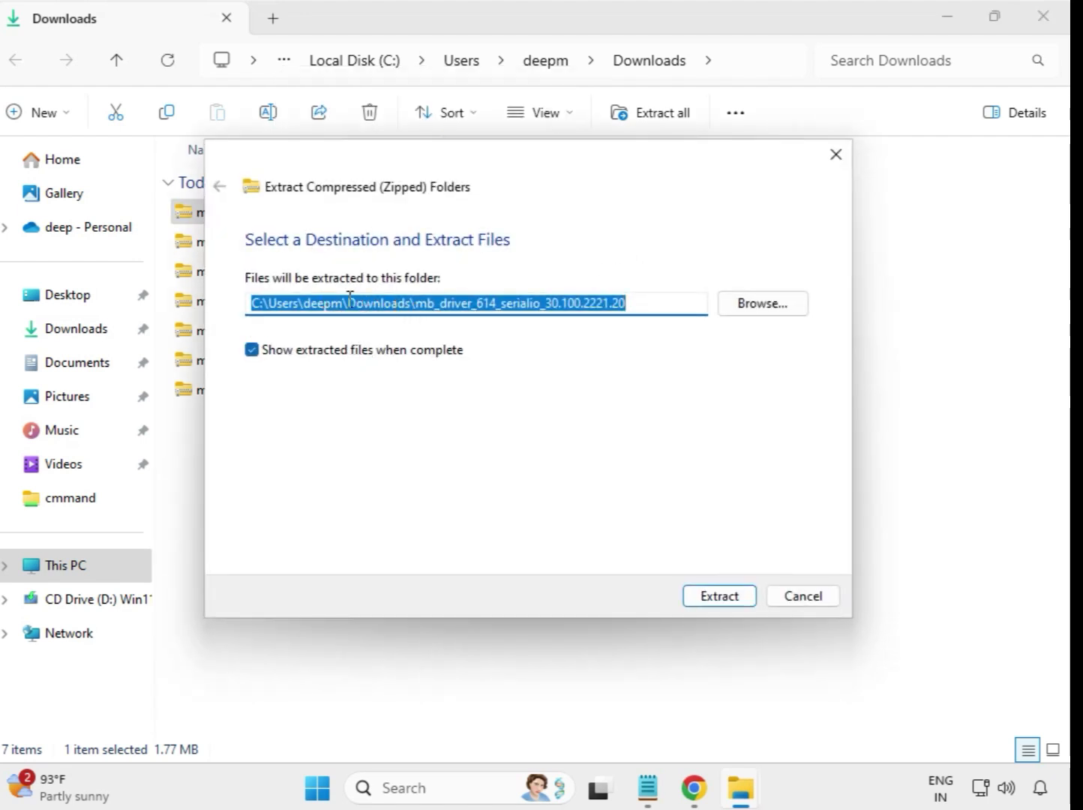
left_click(720, 596)
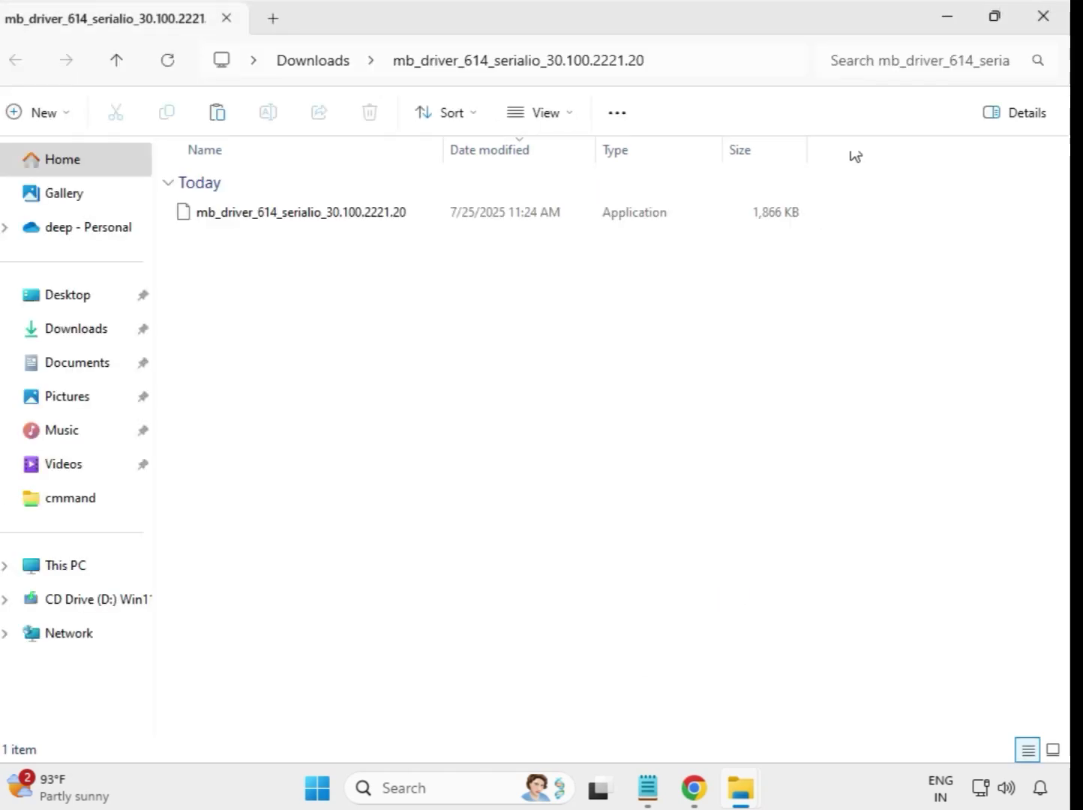
left_click(1043, 19)
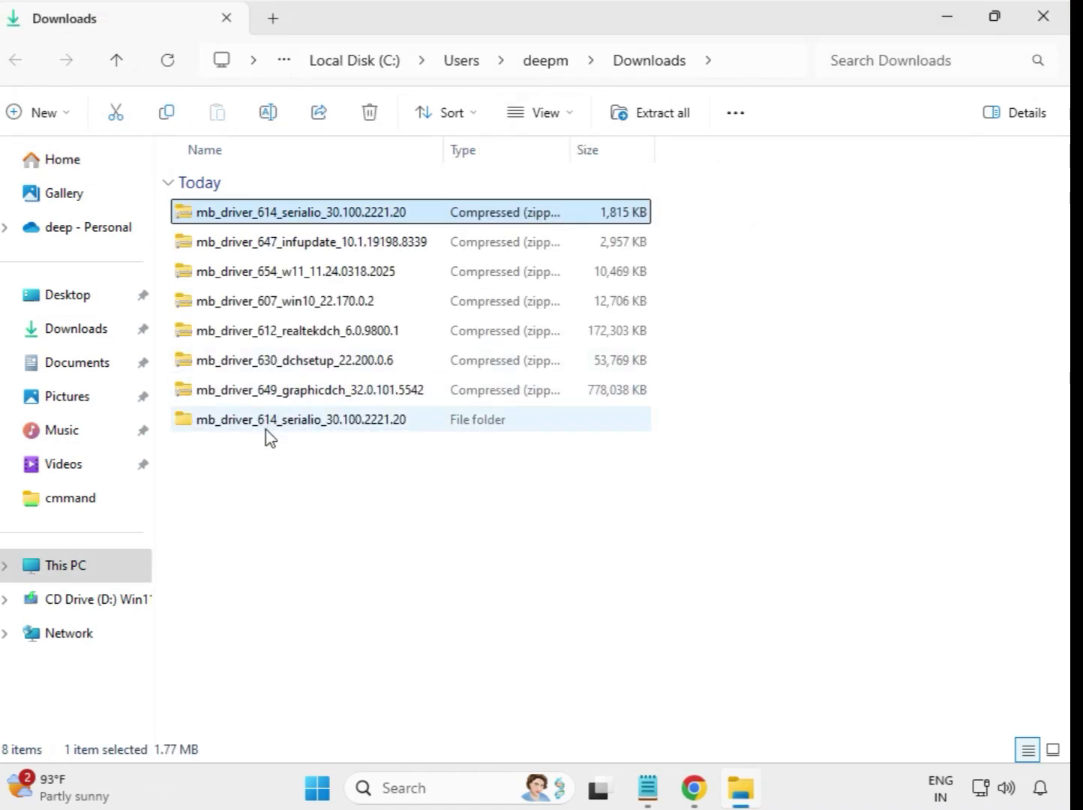
left_click(216, 426)
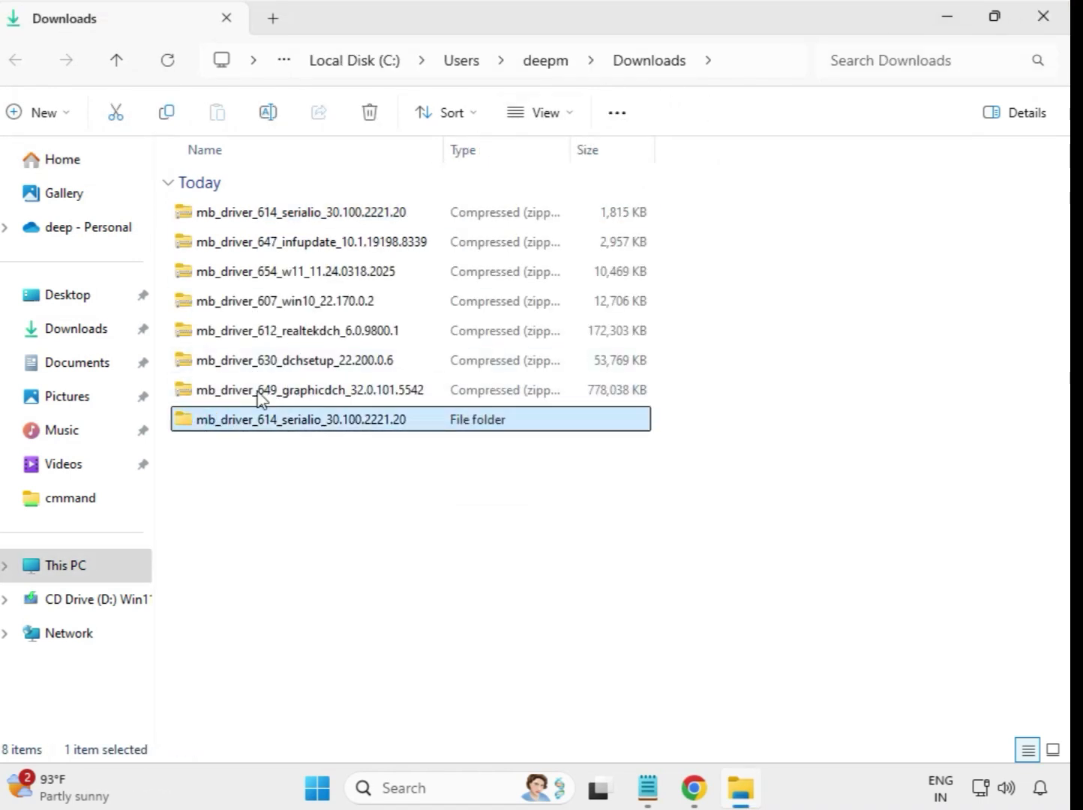
Step: Extract the mb_driver_647_infupdate_10.1.19198.8339 archive to the default folder in Downloads and close the extracted folder's window
left_click(285, 255)
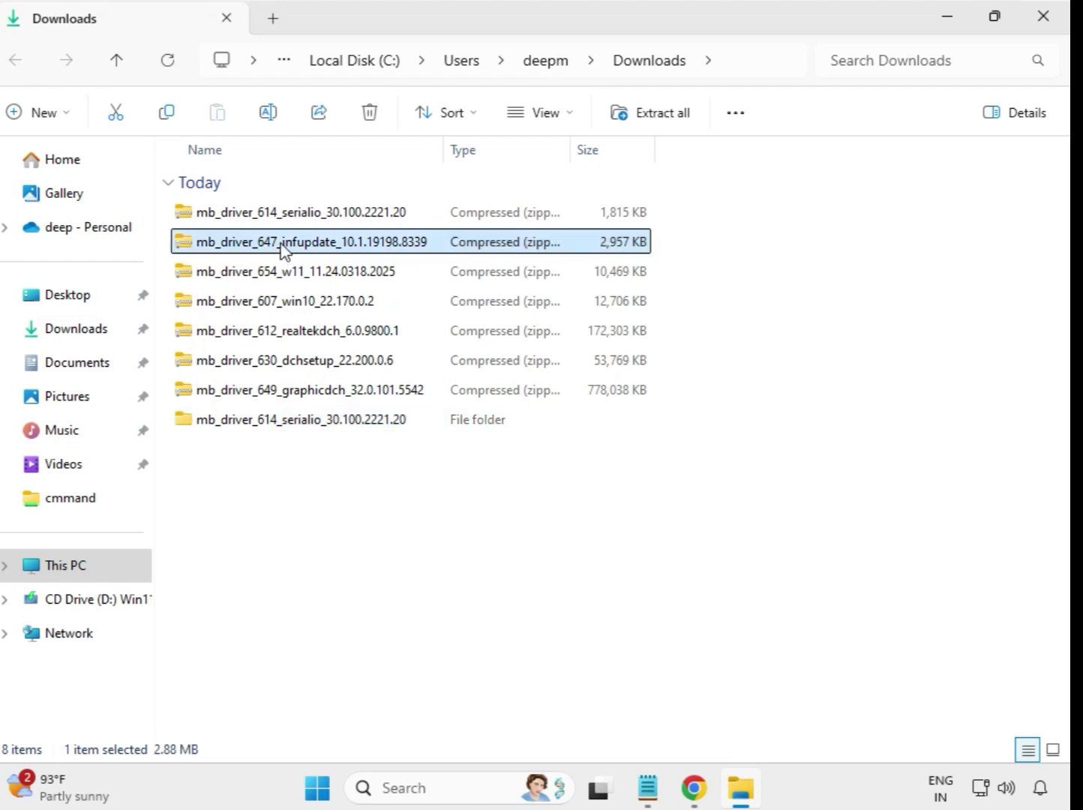
right_click(283, 245)
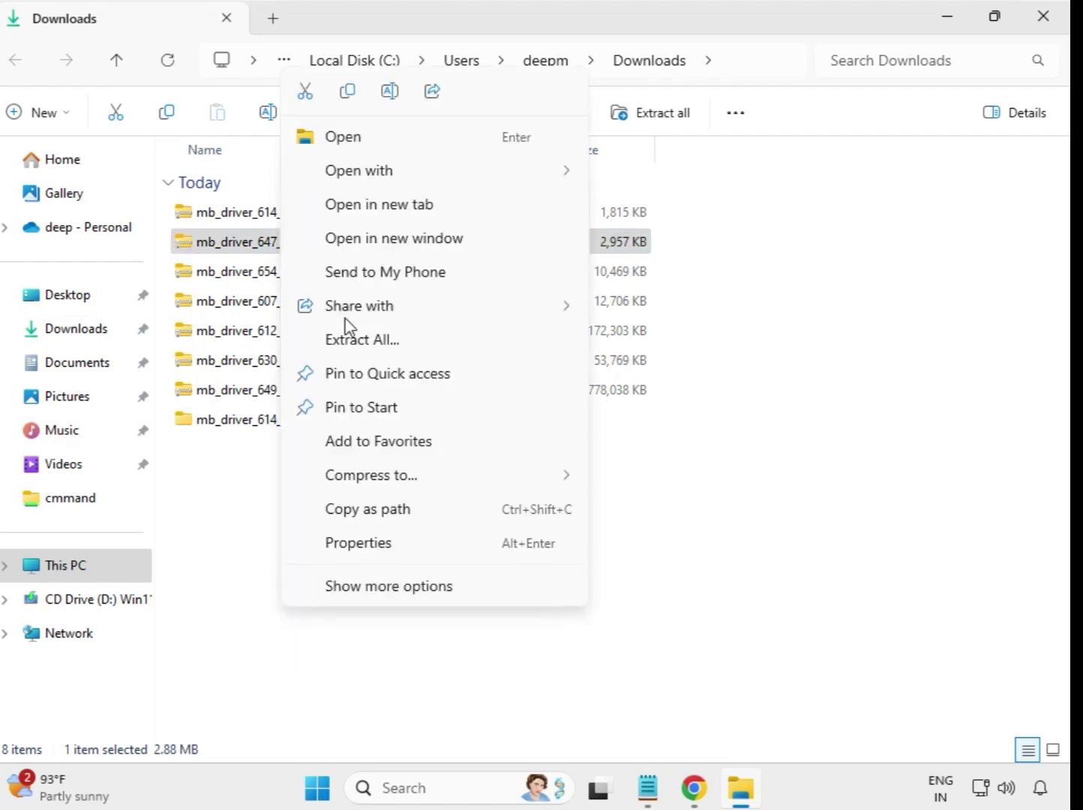
left_click(365, 345)
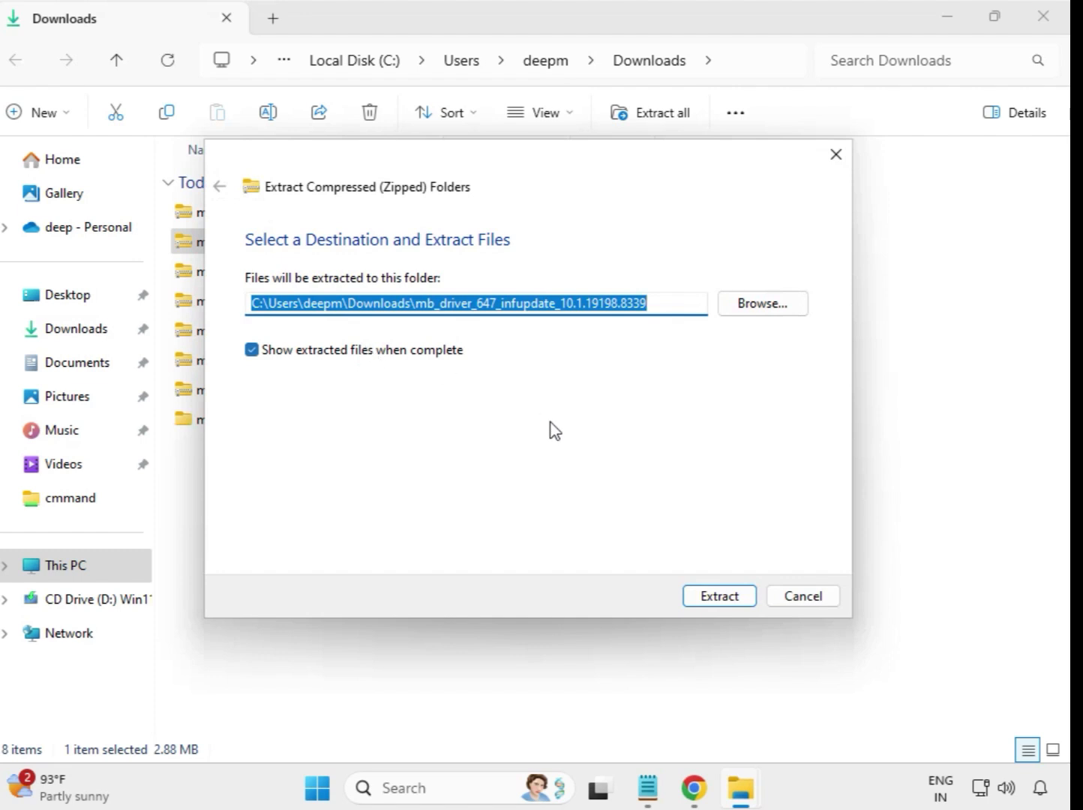
left_click(701, 603)
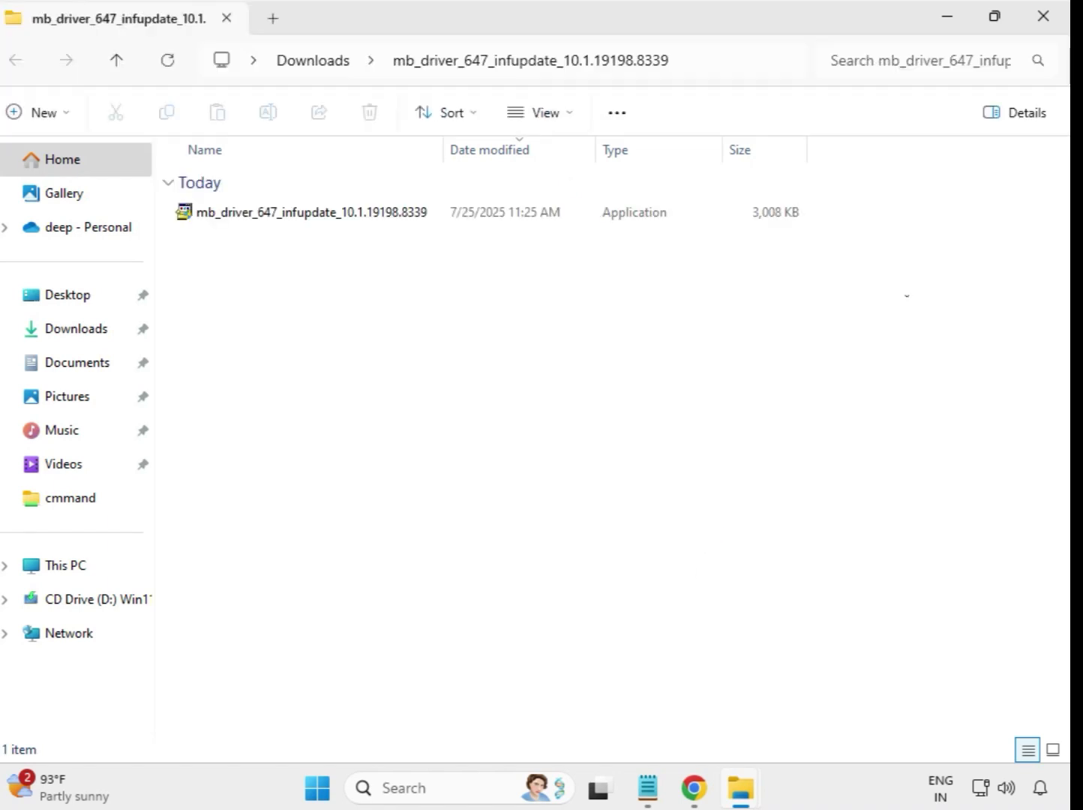
left_click(1042, 16)
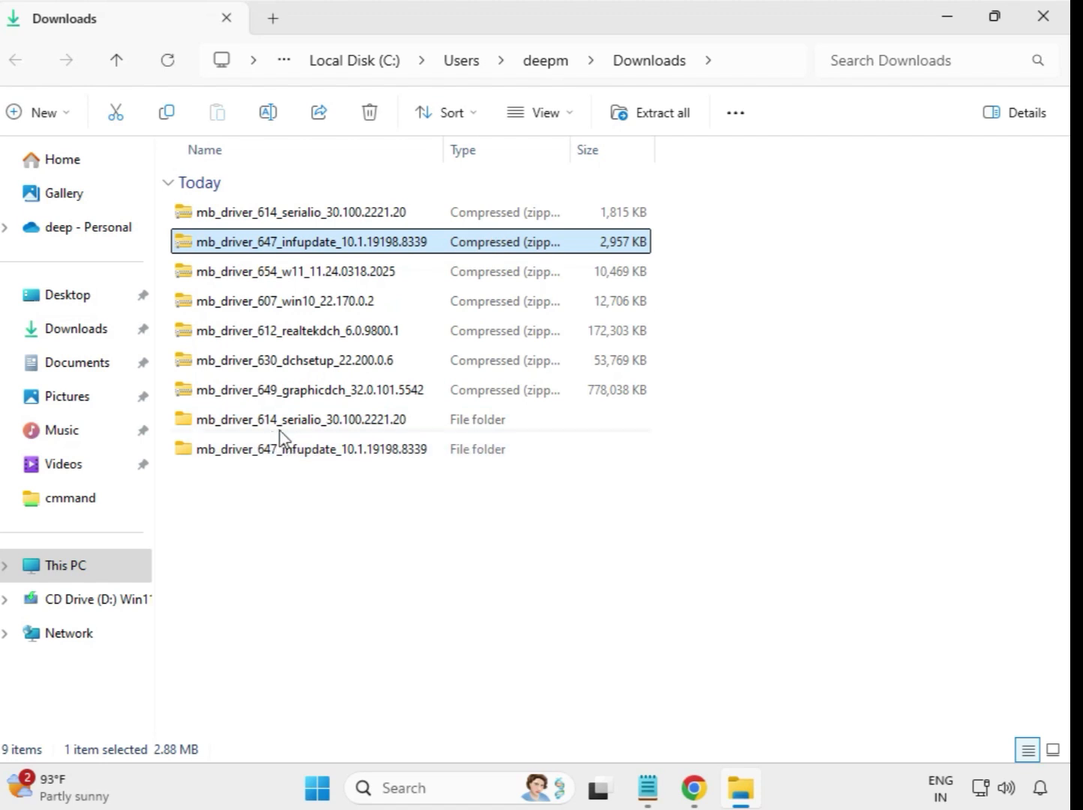
Step: Extract the mb_driver_654_w11_11.24.0318.2025 archive to the default folder in Downloads and close the extracted folder's window
left_click(276, 279)
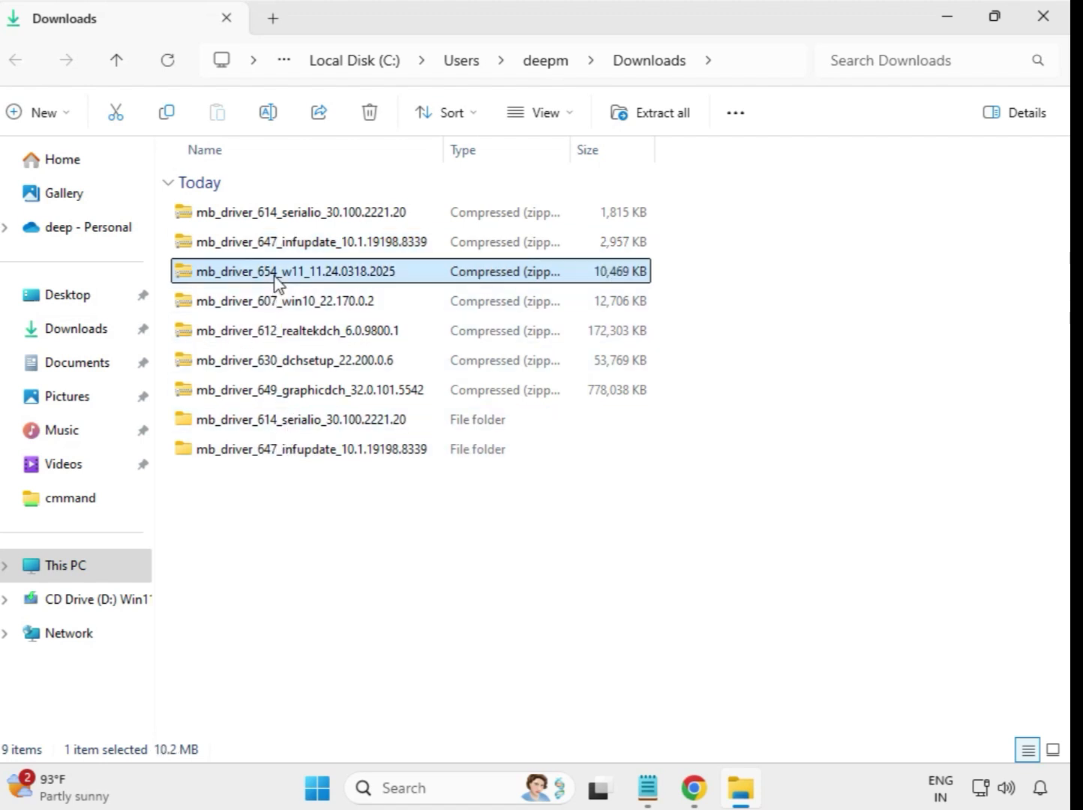
right_click(276, 282)
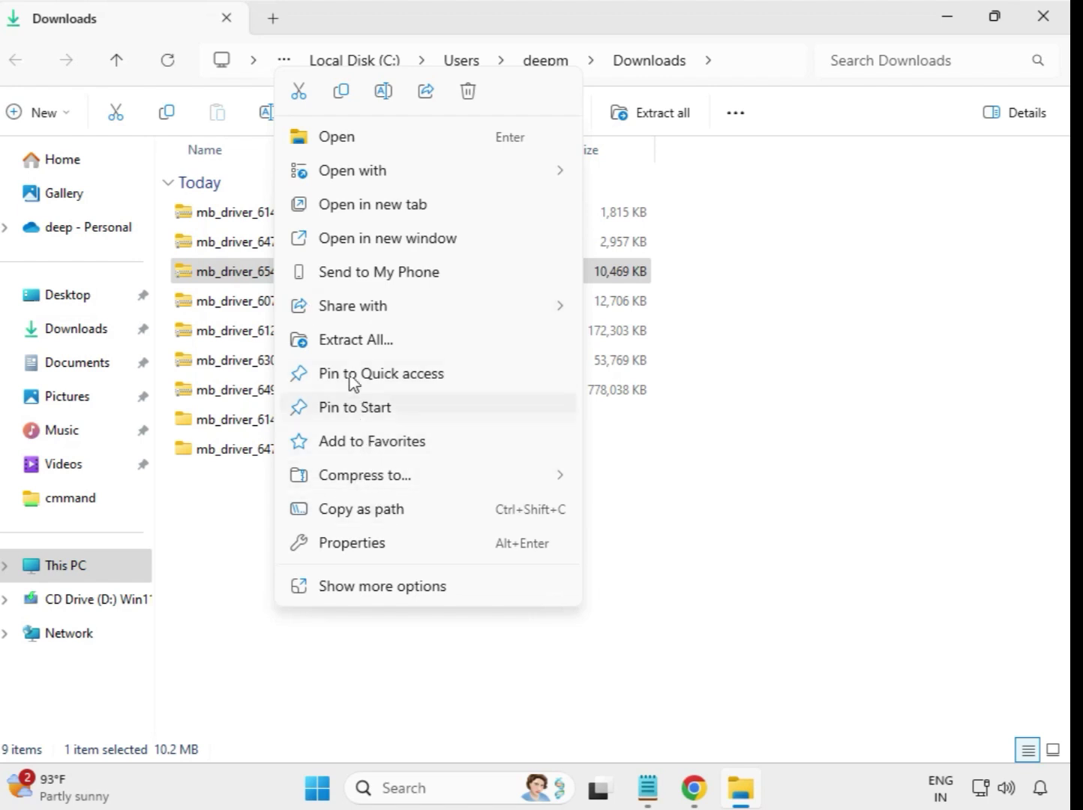
left_click(371, 341)
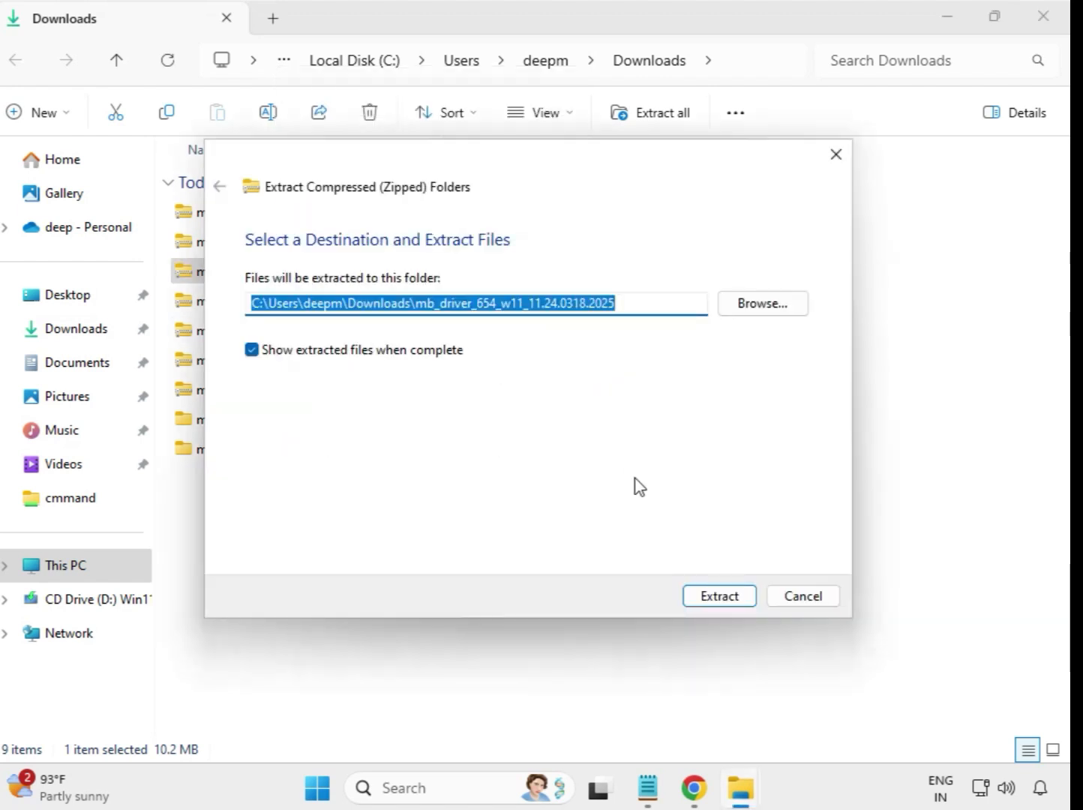
left_click(704, 598)
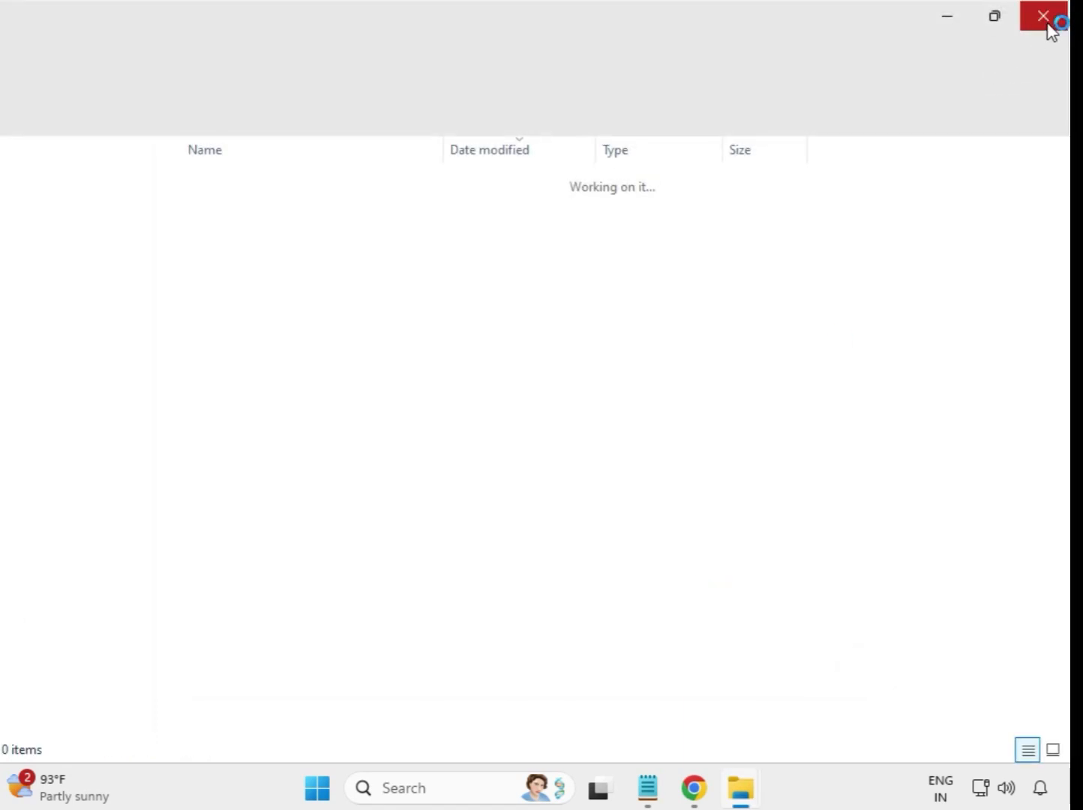
left_click(1050, 24)
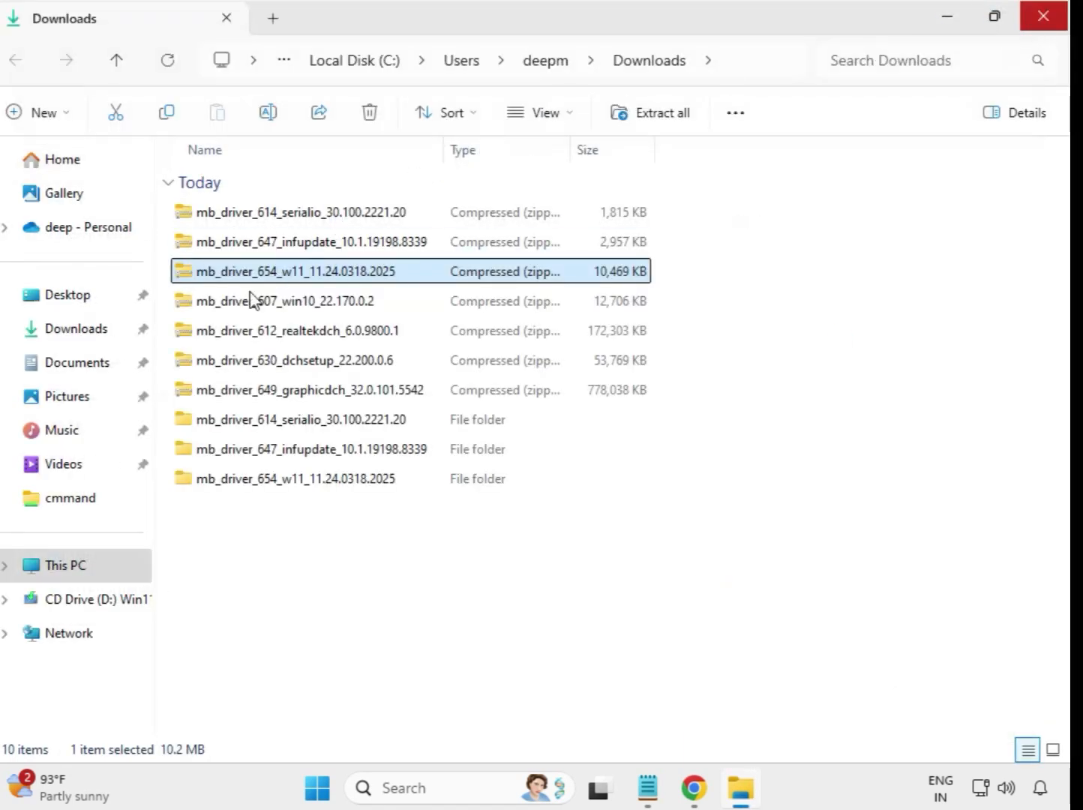
Step: Extract the mb_driver_607_win10_22.170.0.2 archive to the default folder in Downloads and close the extracted folder's window
left_click(248, 304)
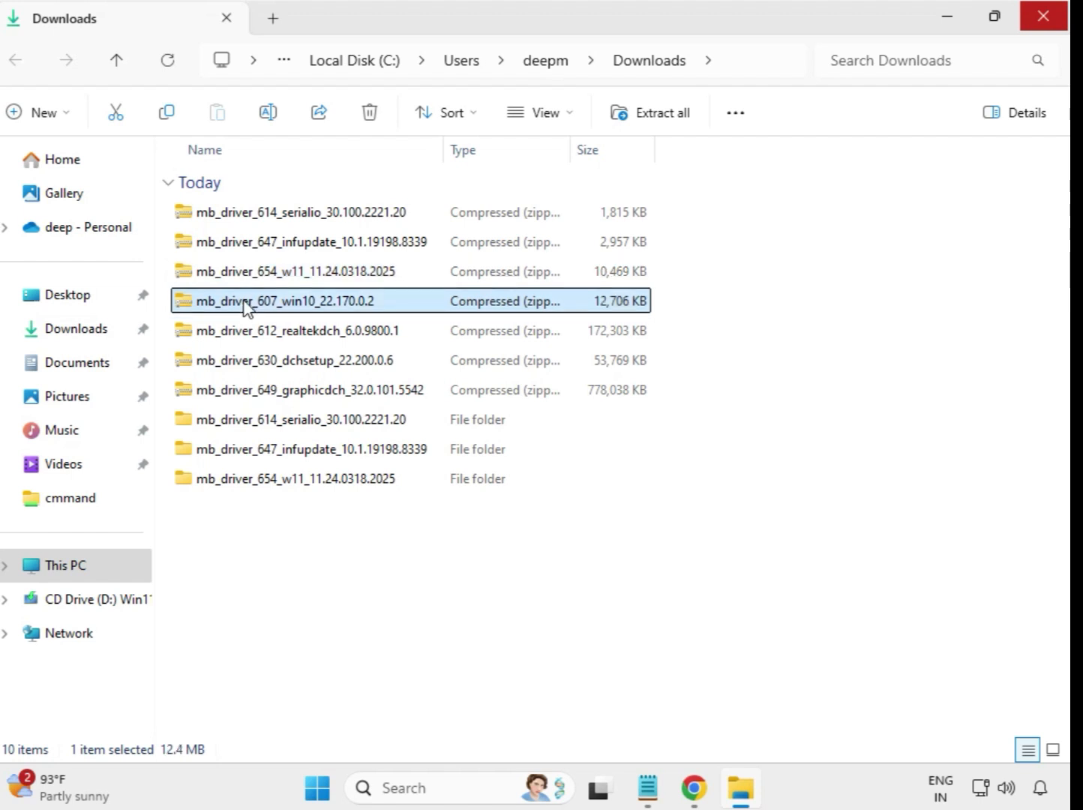
right_click(246, 306)
left_click(328, 342)
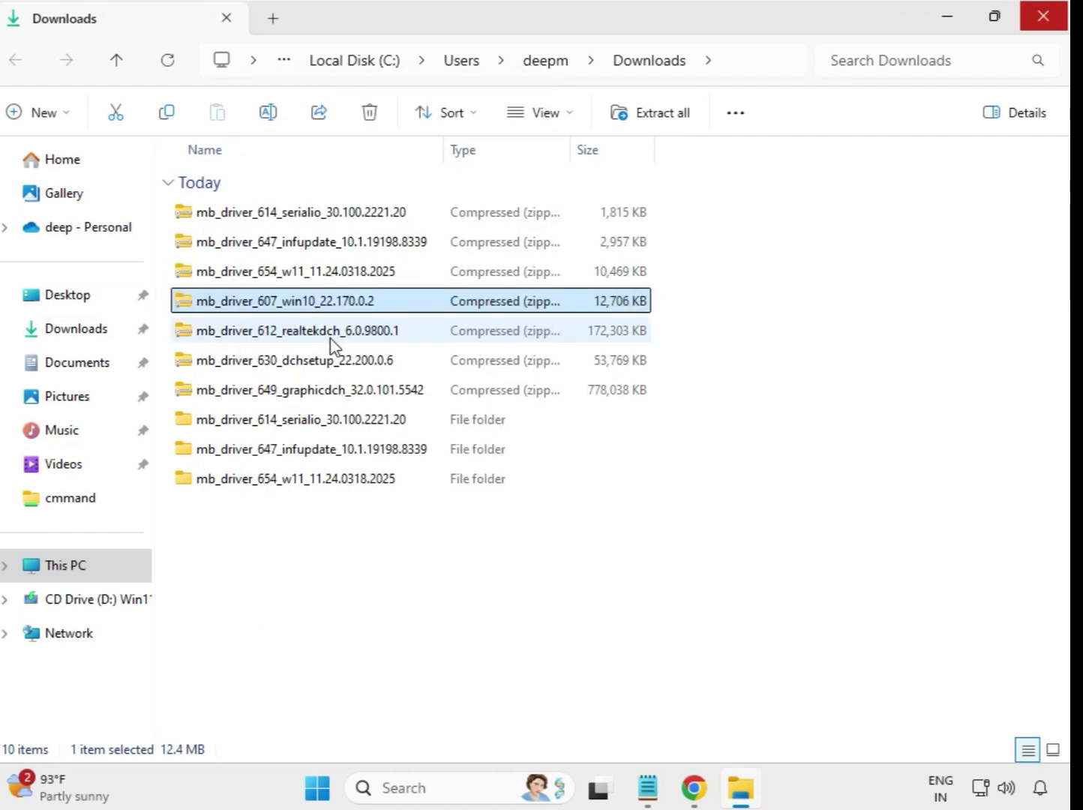
left_click(727, 600)
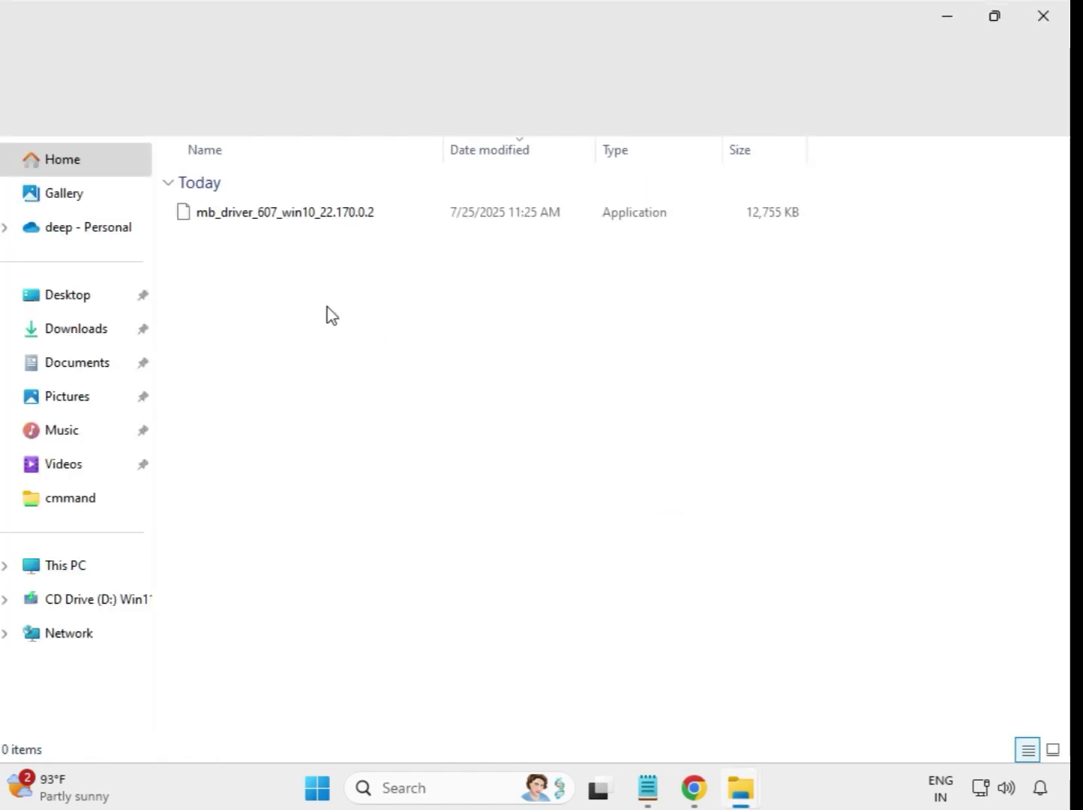
left_click(1059, 14)
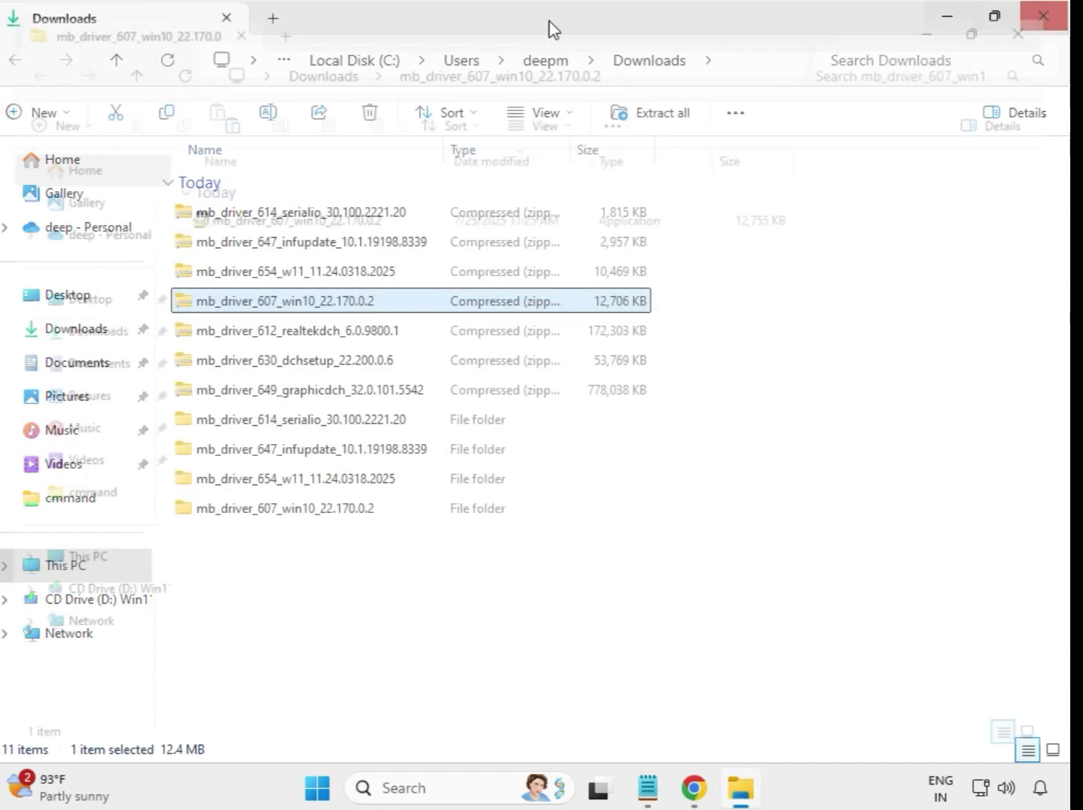
Step: Extract the mb_driver_612_realtekdch_6.0.9800.1 archive to the default folder in Downloads and close the extracted folder's window
left_click(308, 344)
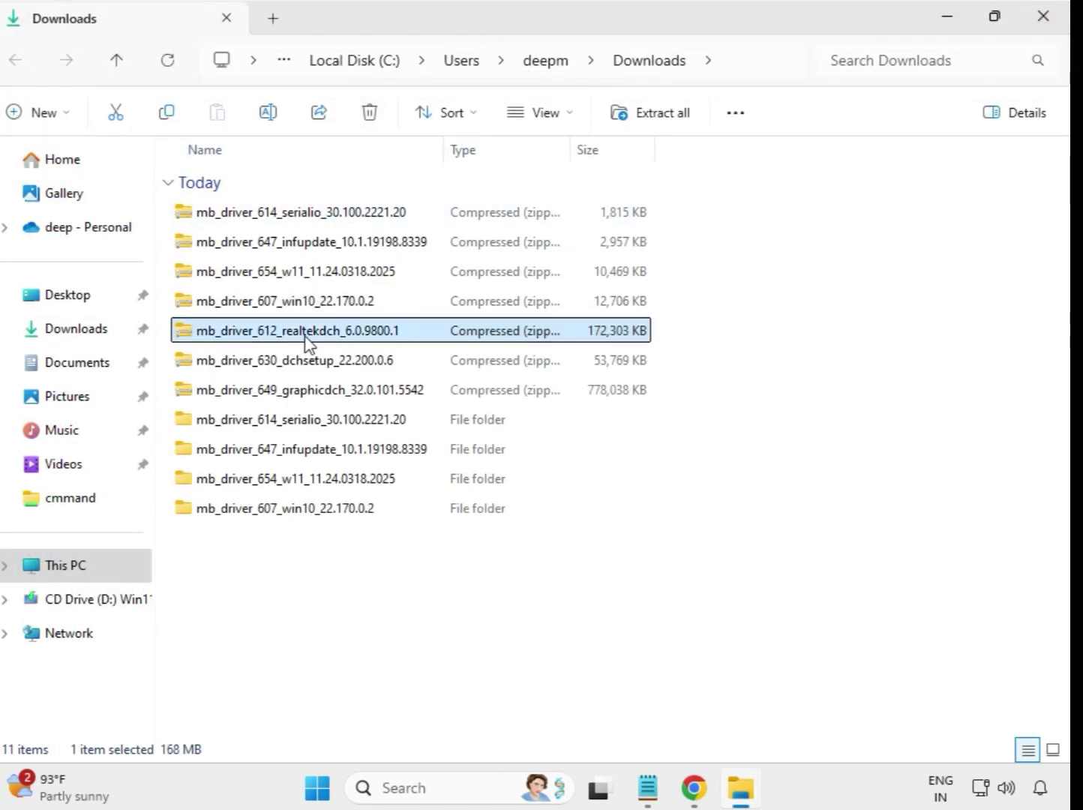
right_click(308, 341)
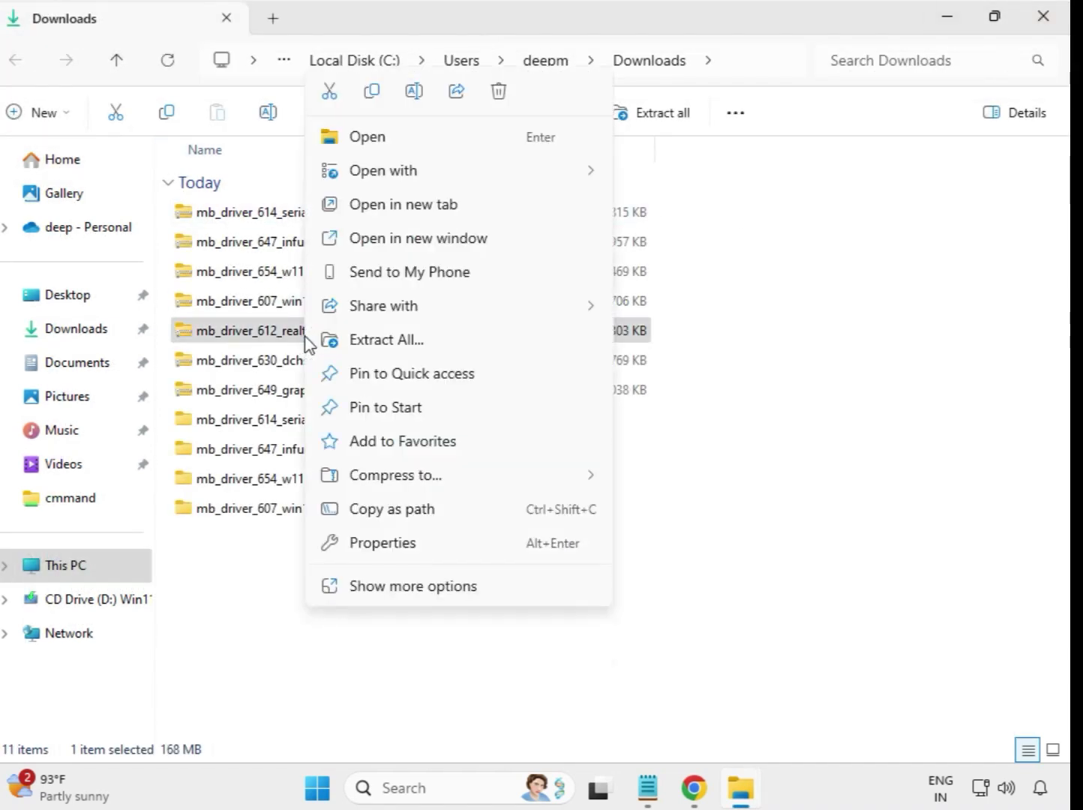
left_click(421, 346)
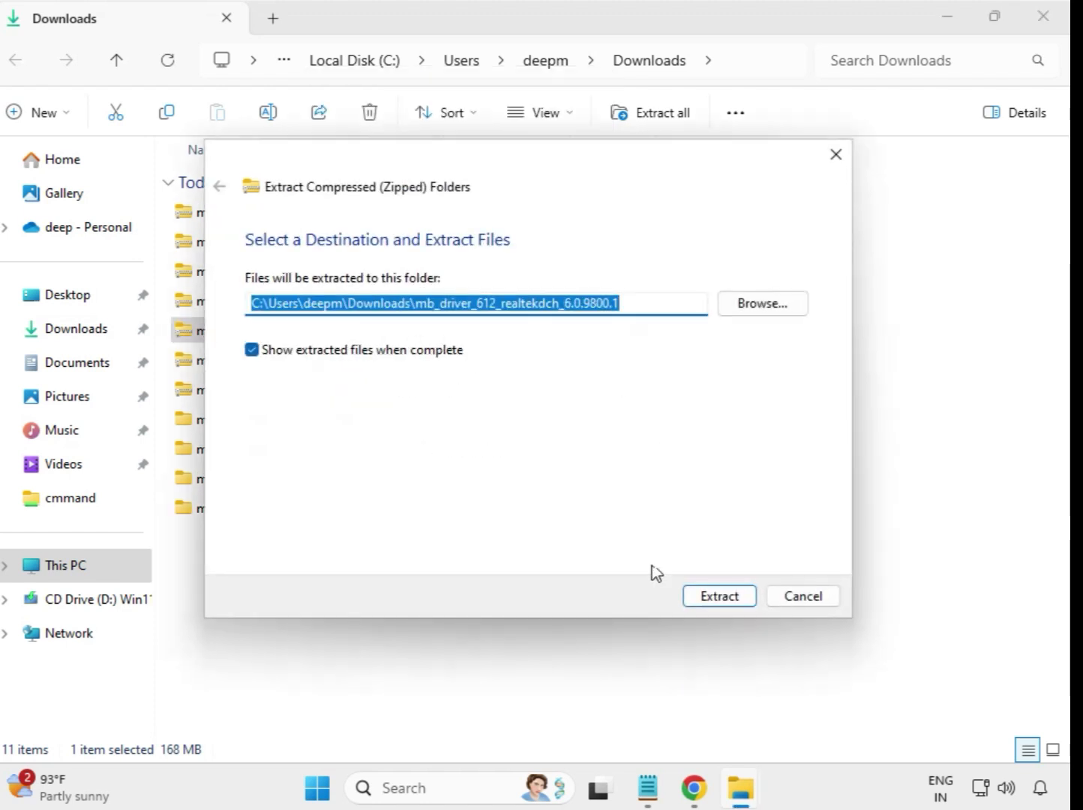
left_click(713, 600)
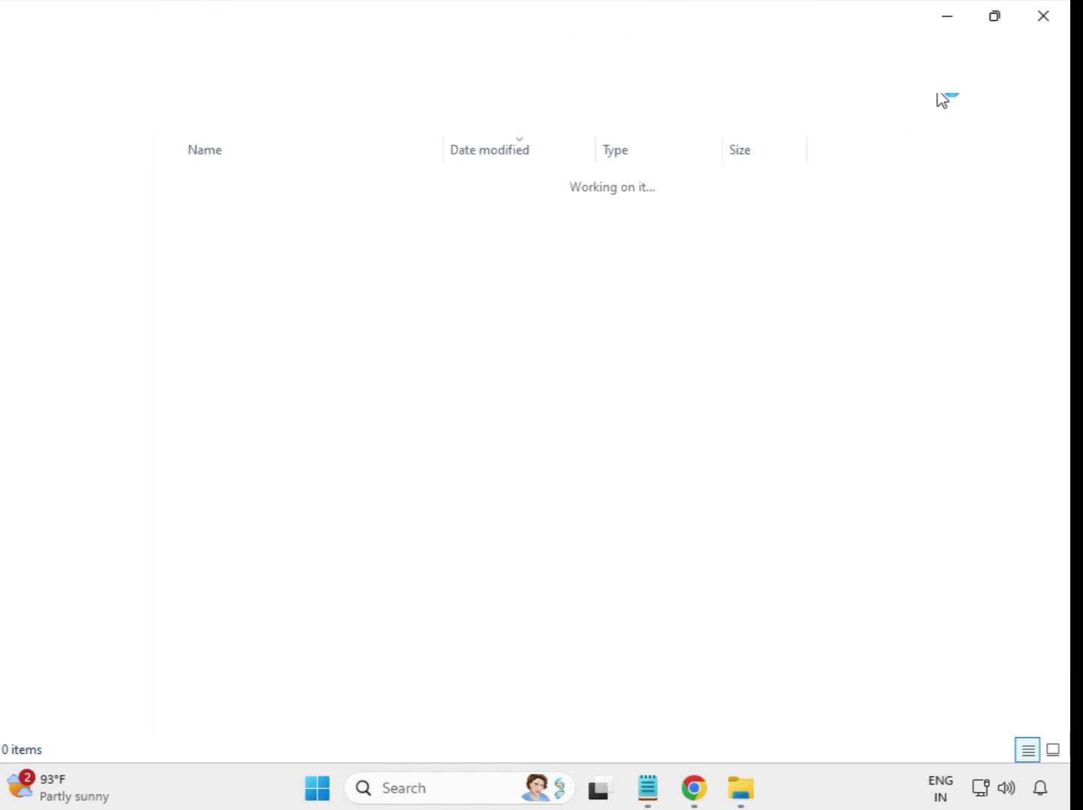
left_click(1044, 16)
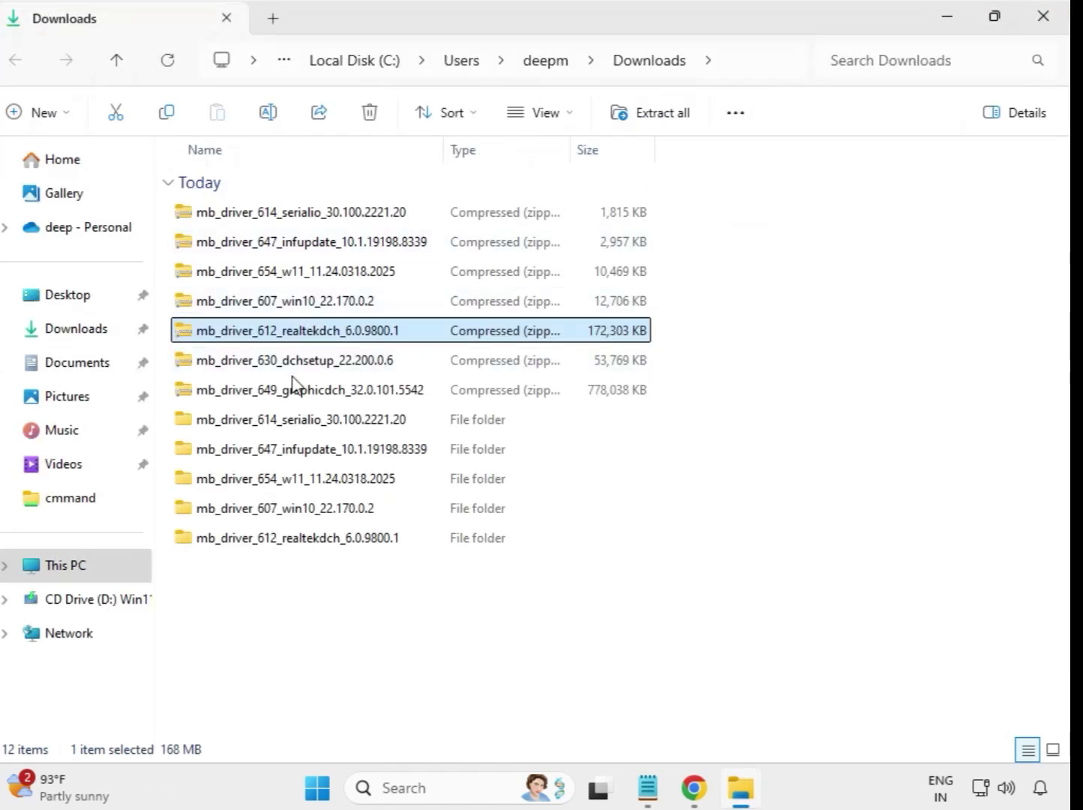
Step: Extract the mb_driver_630_dchsetup_22.200.0.6 archive to the default folder in Downloads and close the extracted folder's window
left_click(299, 366)
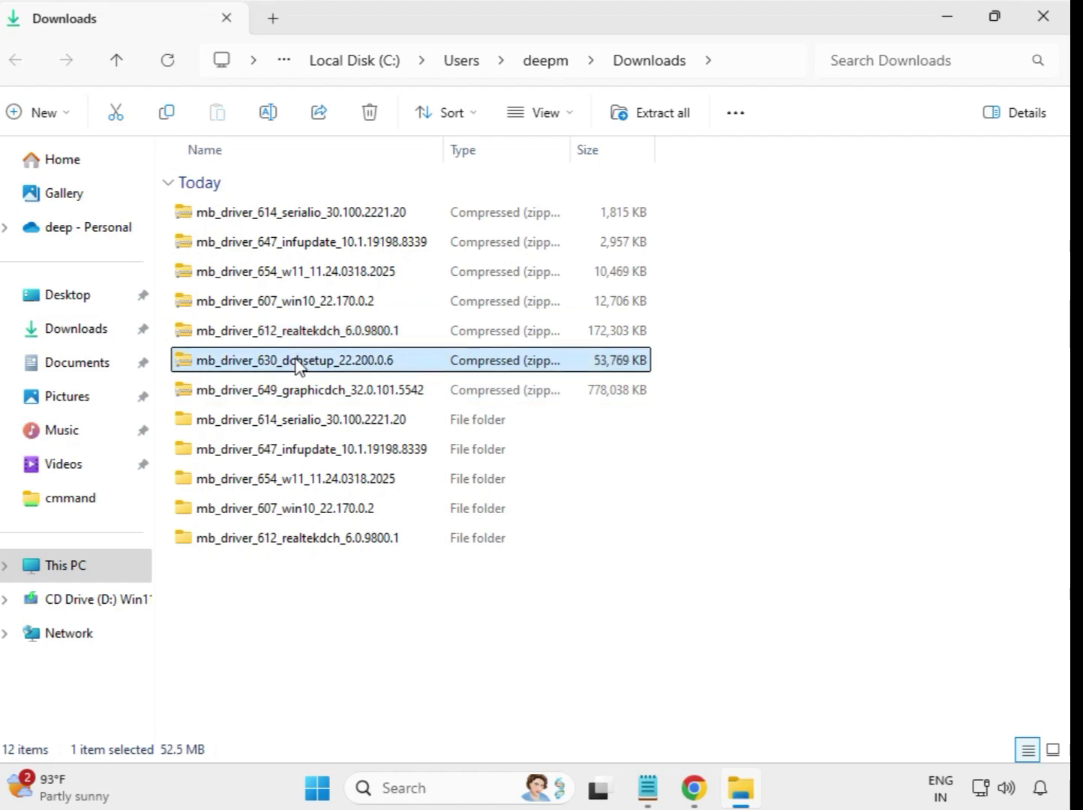
right_click(297, 363)
left_click(374, 355)
left_click(716, 598)
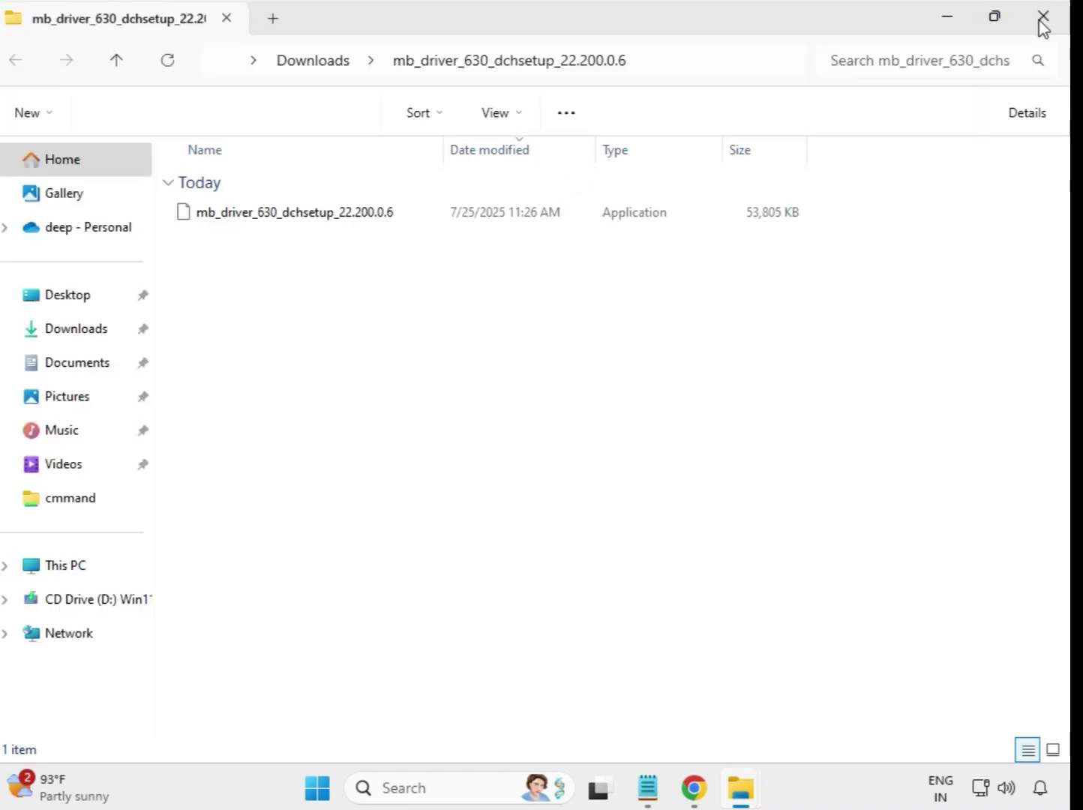
left_click(1043, 21)
Step: Extract the mb_driver_649_graphicdch_32.0.101.5542 archive to the default folder in Downloads and close the extracted folder's window
left_click(330, 402)
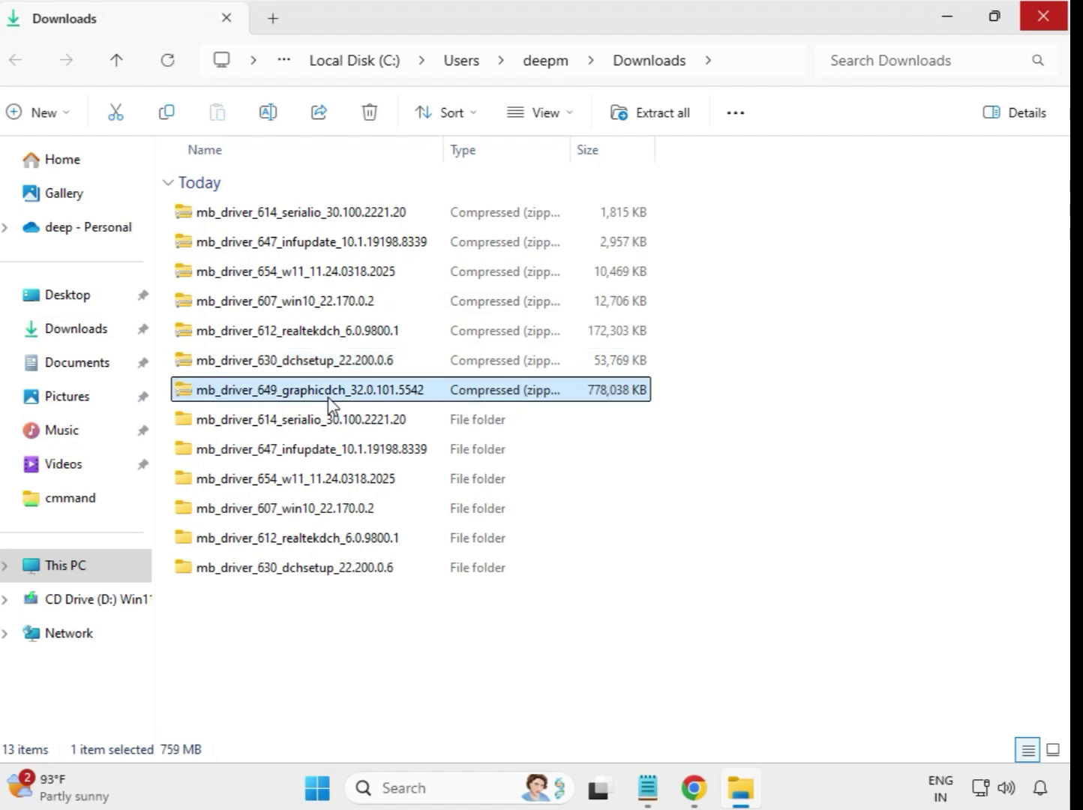
right_click(330, 402)
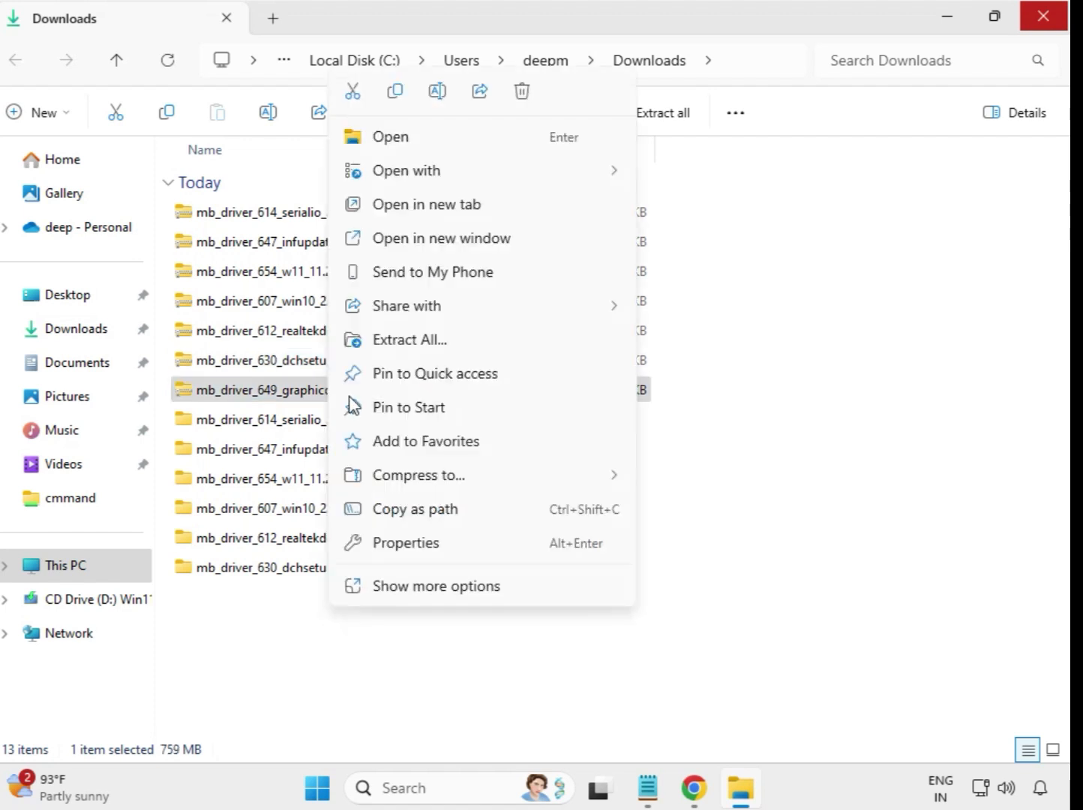
left_click(425, 339)
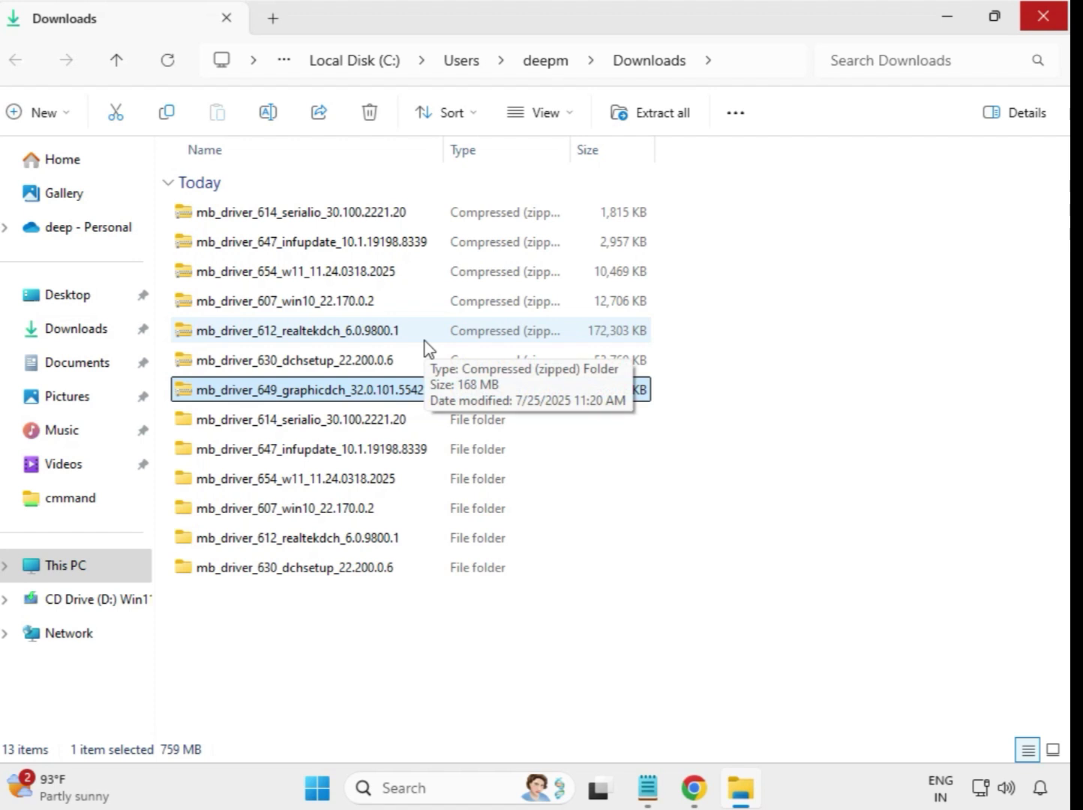
left_click(716, 597)
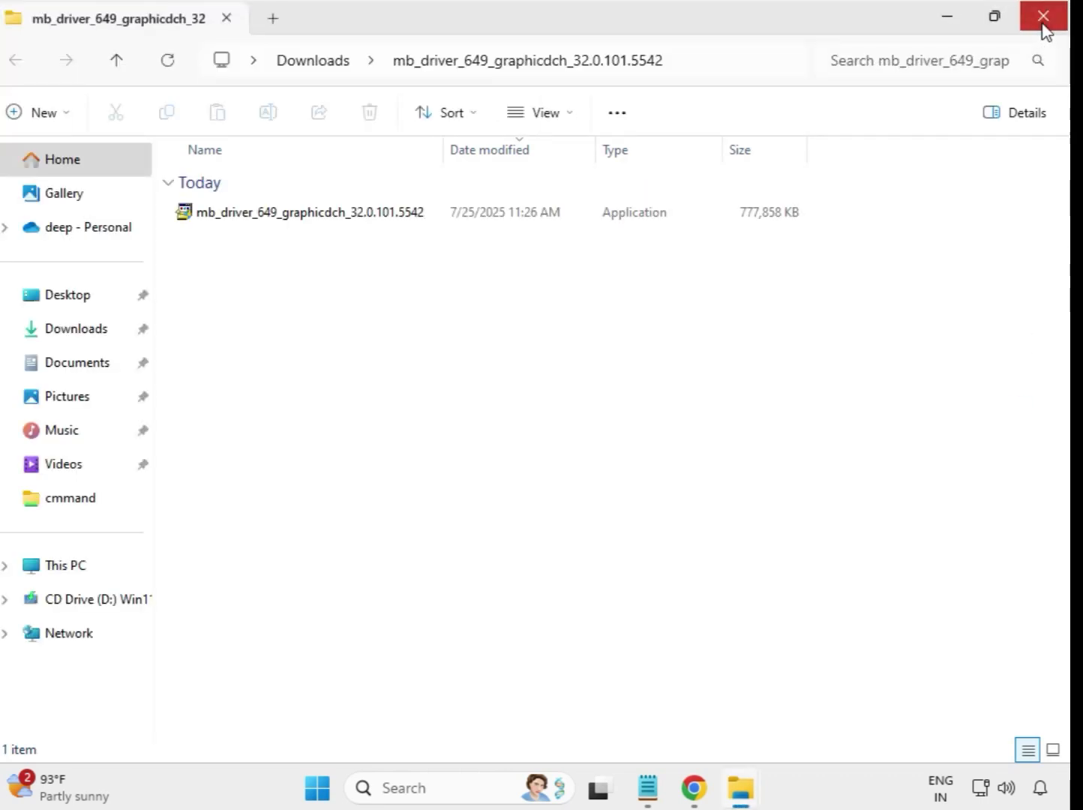
left_click(1043, 23)
Step: Refresh the Downloads folder listing, and briefly select the seven extracted driver folders before clearing the selection
left_click(711, 631)
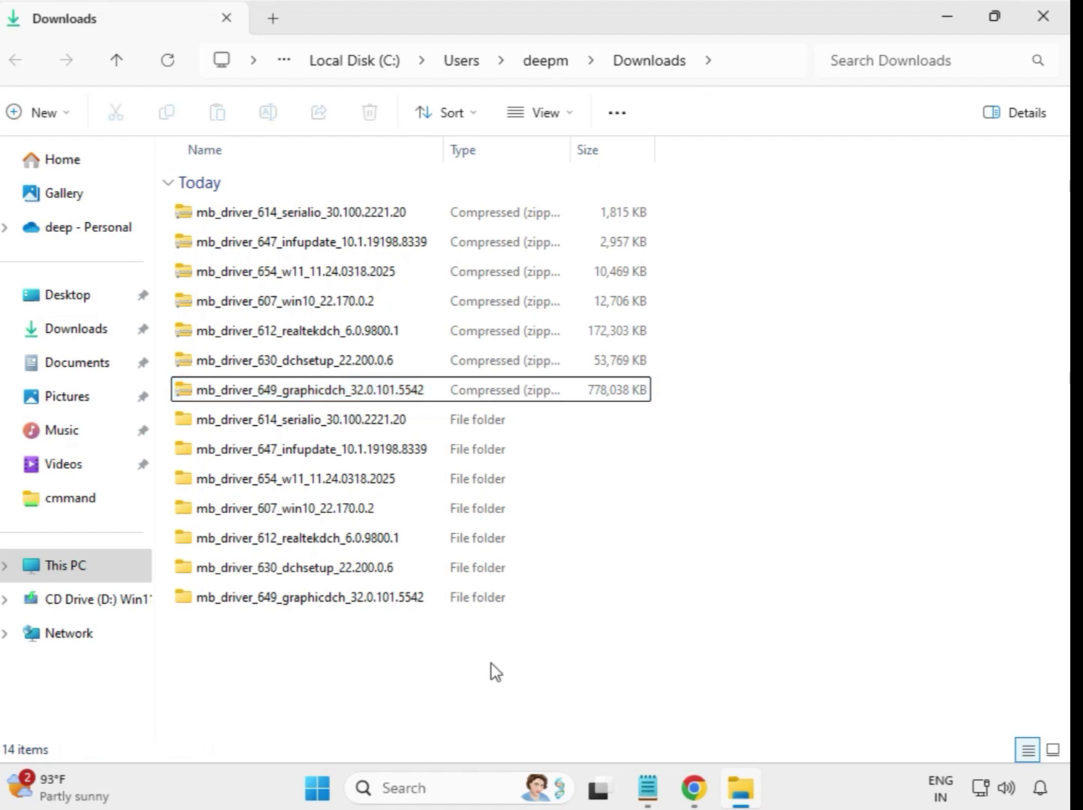
right_click(402, 654)
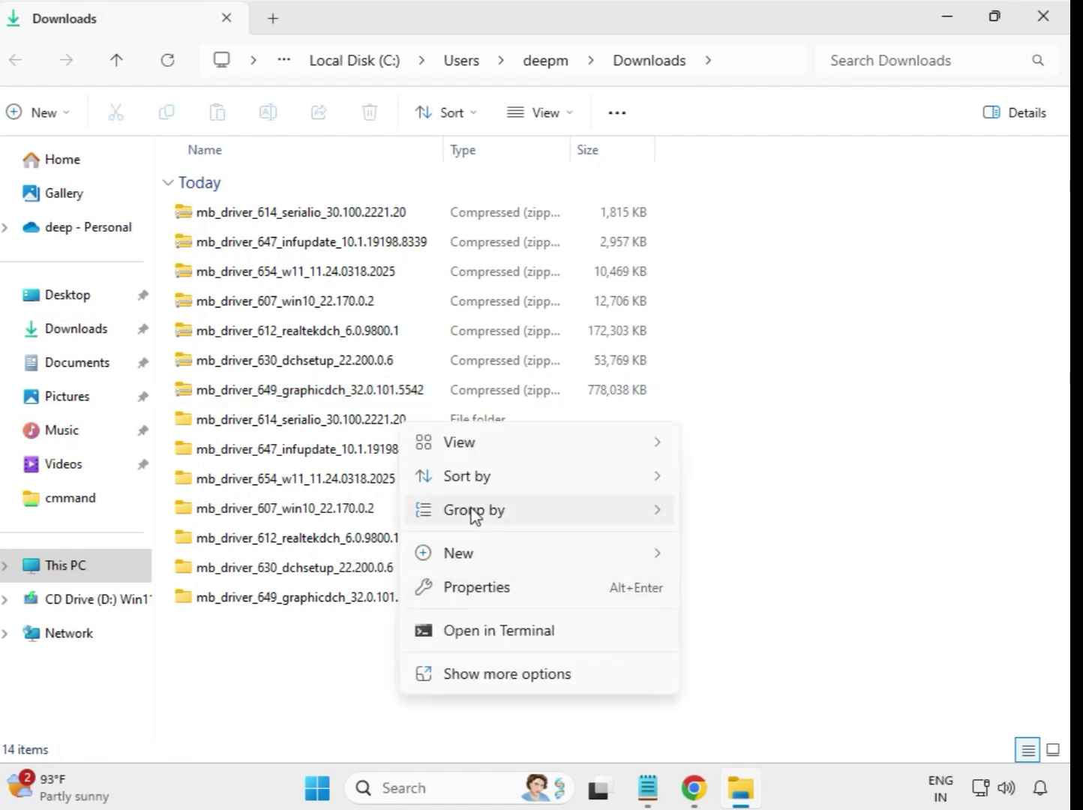
left_click(520, 675)
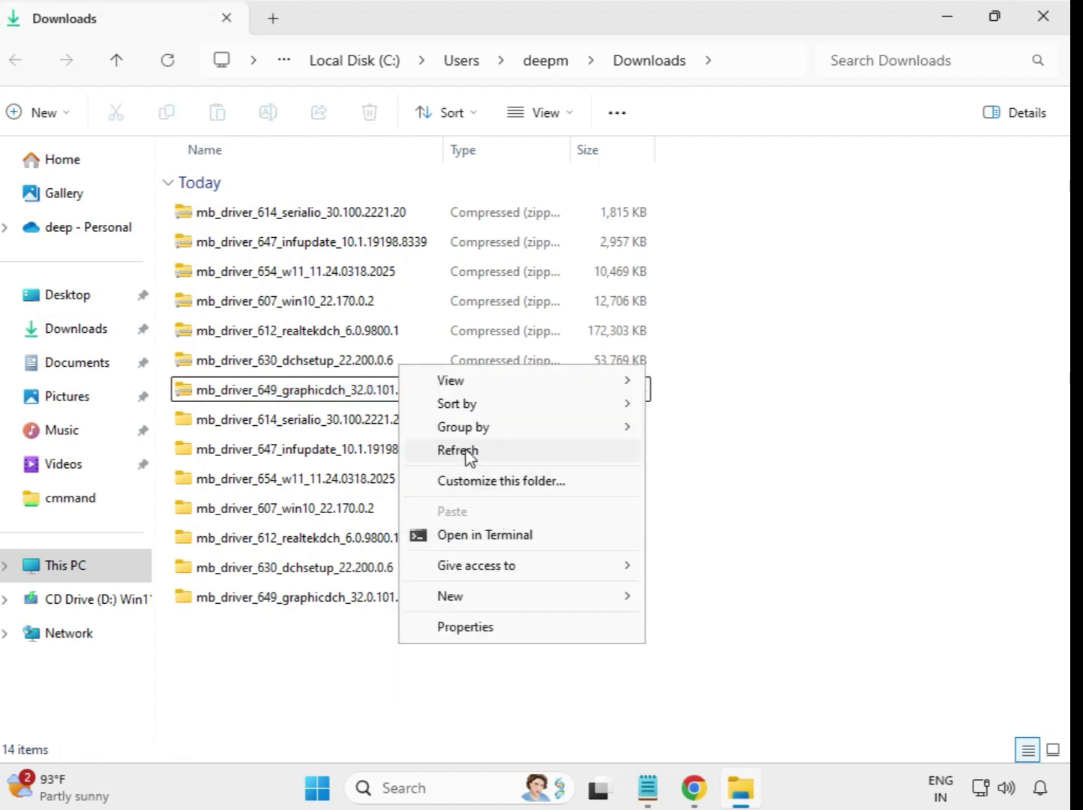
left_click(466, 450)
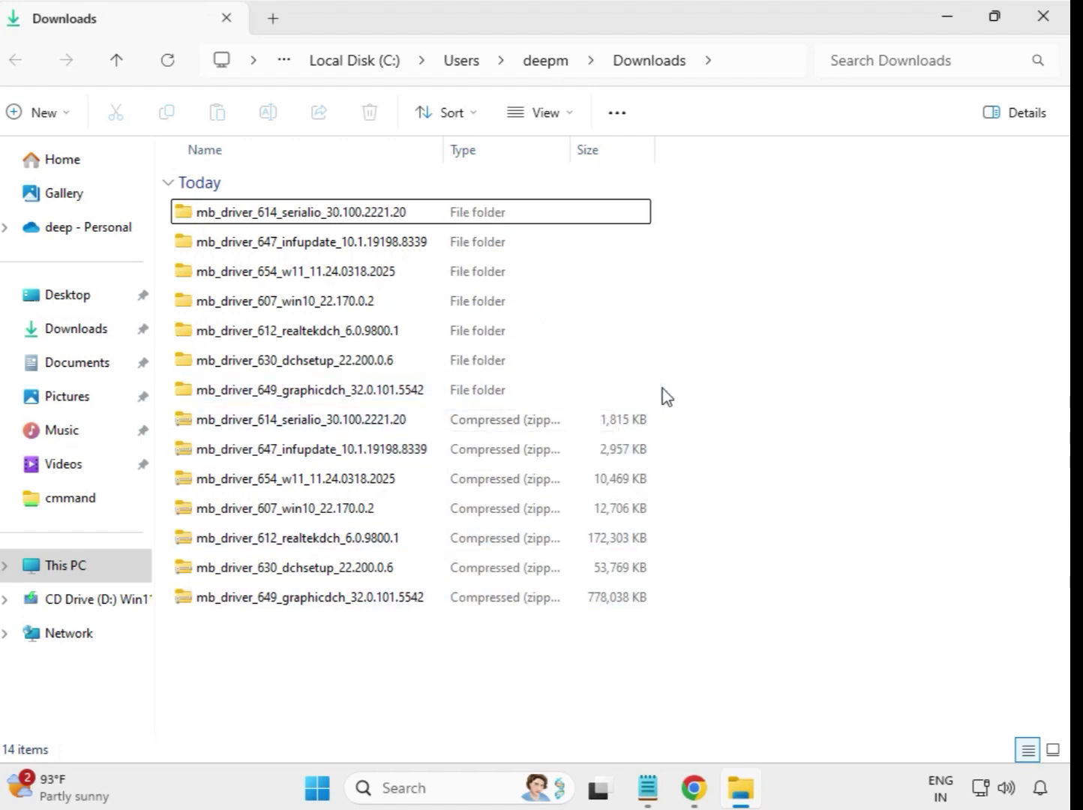
left_click_drag(663, 389, 412, 206)
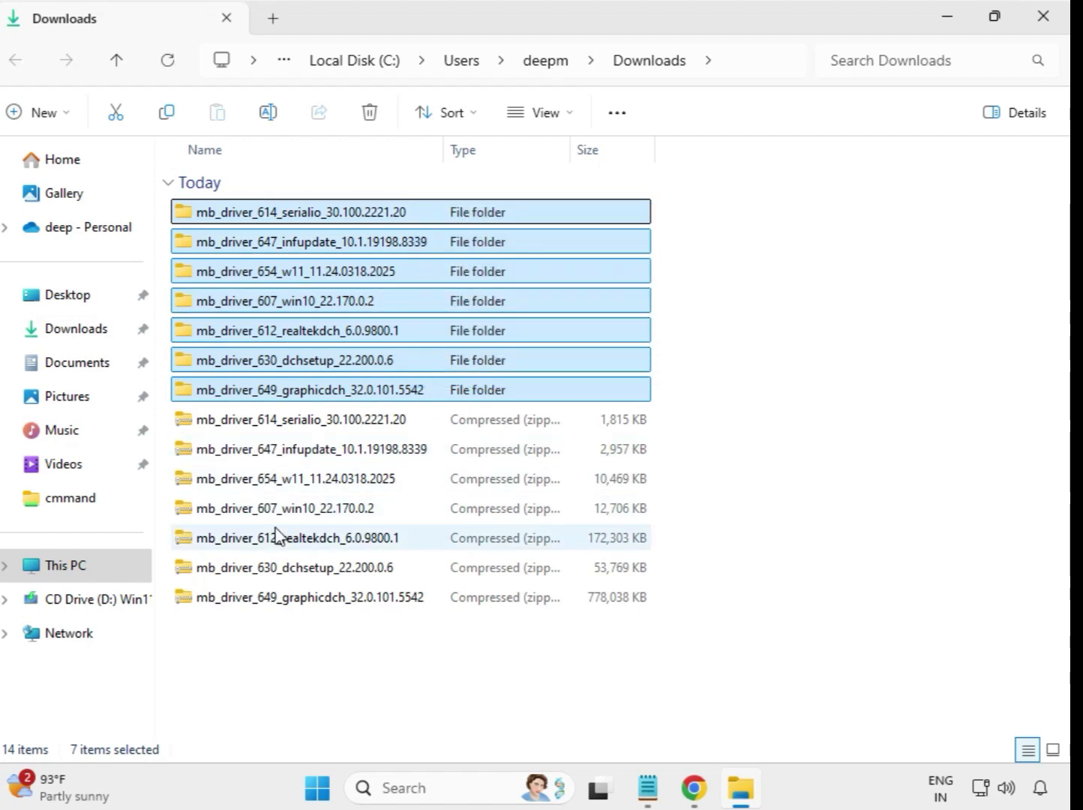
left_click(701, 261)
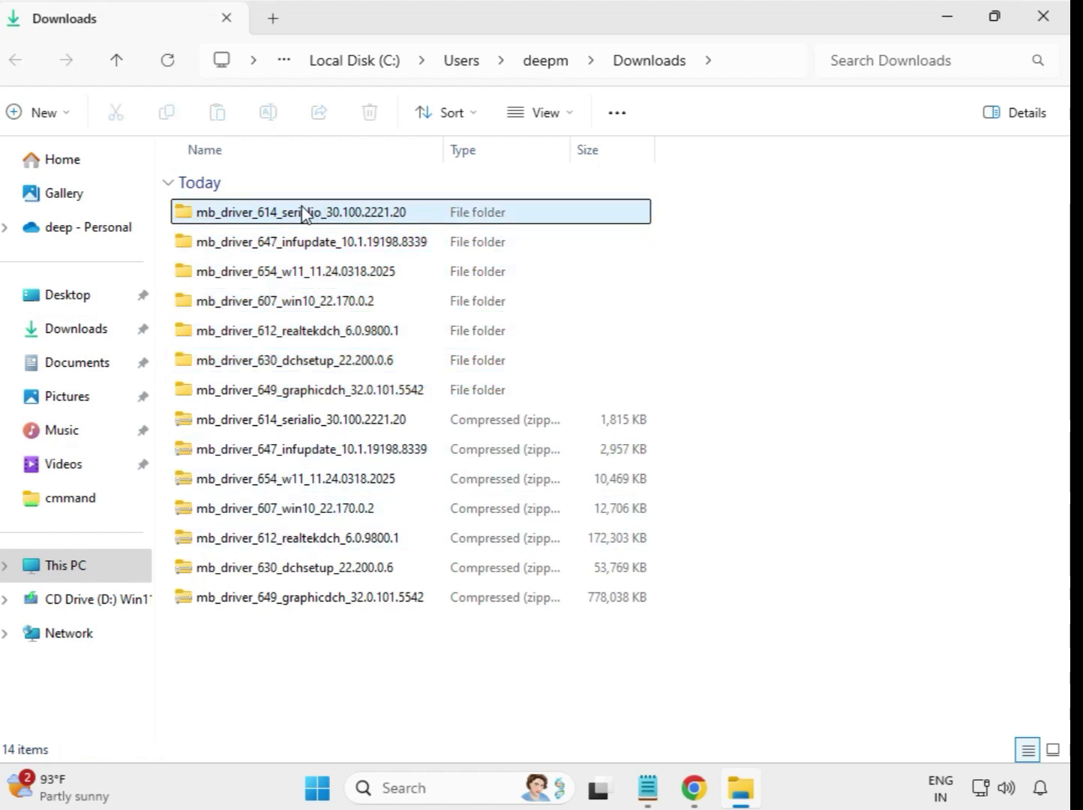
Step: Run the extracted mb_driver_614_serialio_30.100.2221.20 application as administrator, allowing it to make changes, and dismiss the Program Compatibility Assistant
double_click(302, 213)
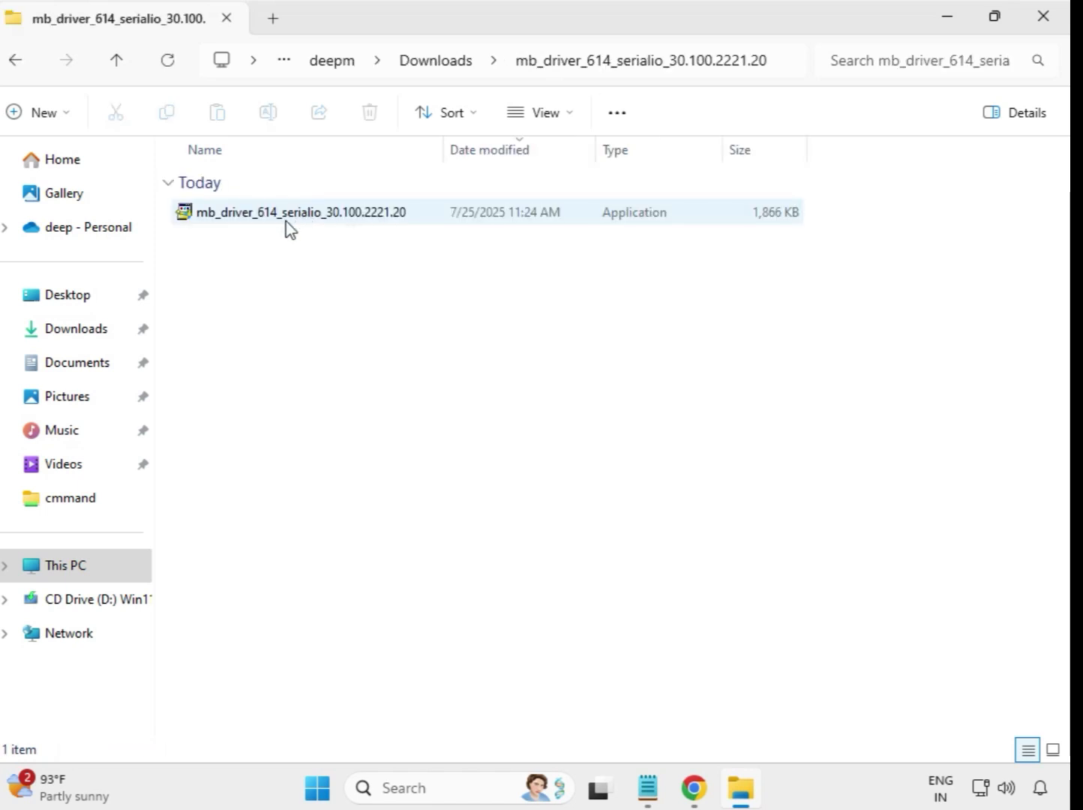
left_click(289, 222)
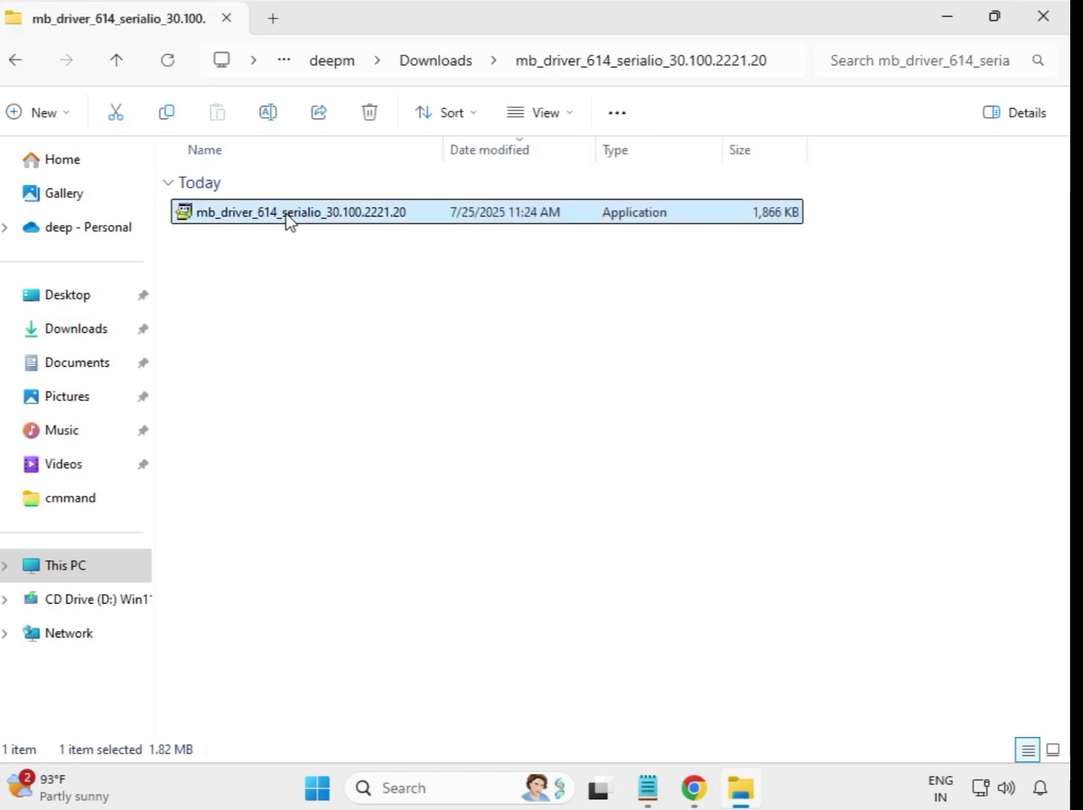
right_click(289, 222)
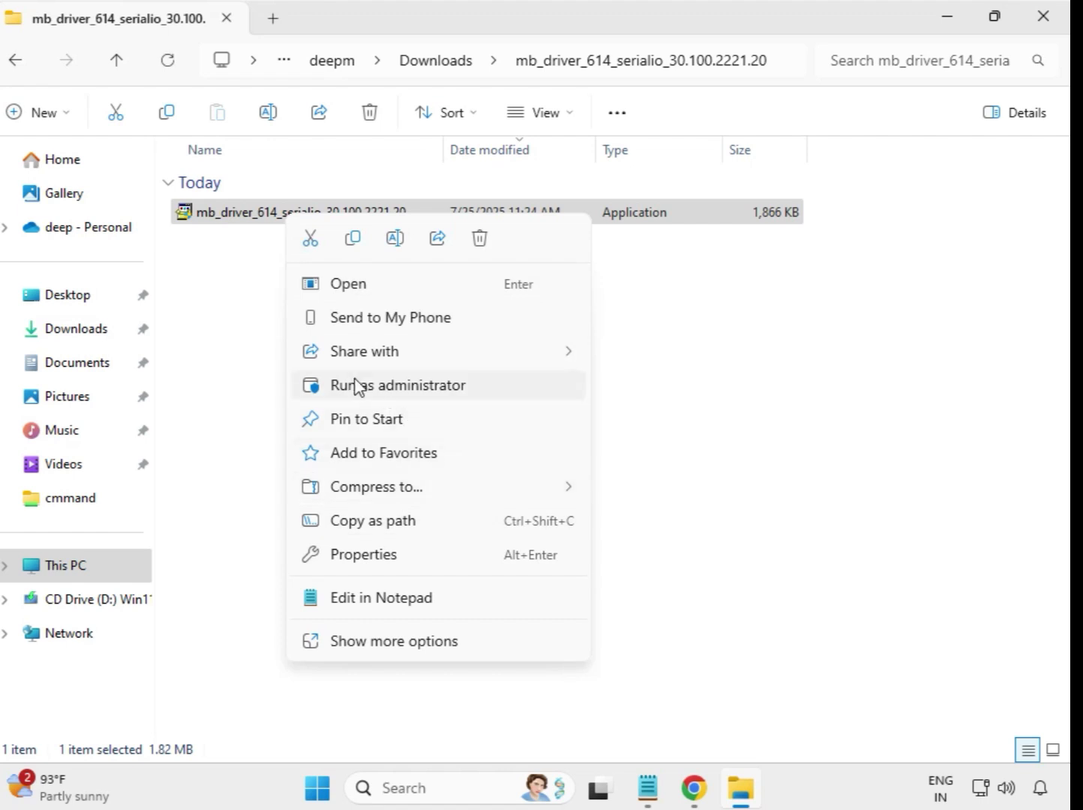
left_click(383, 386)
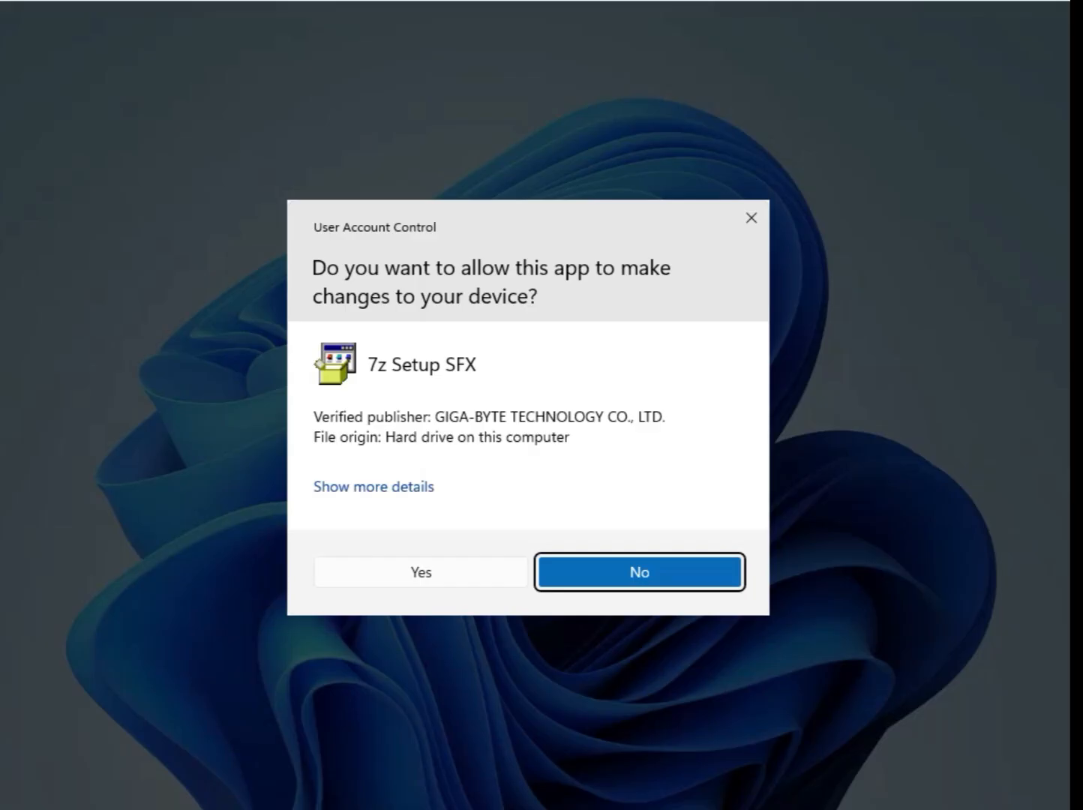
left_click(433, 574)
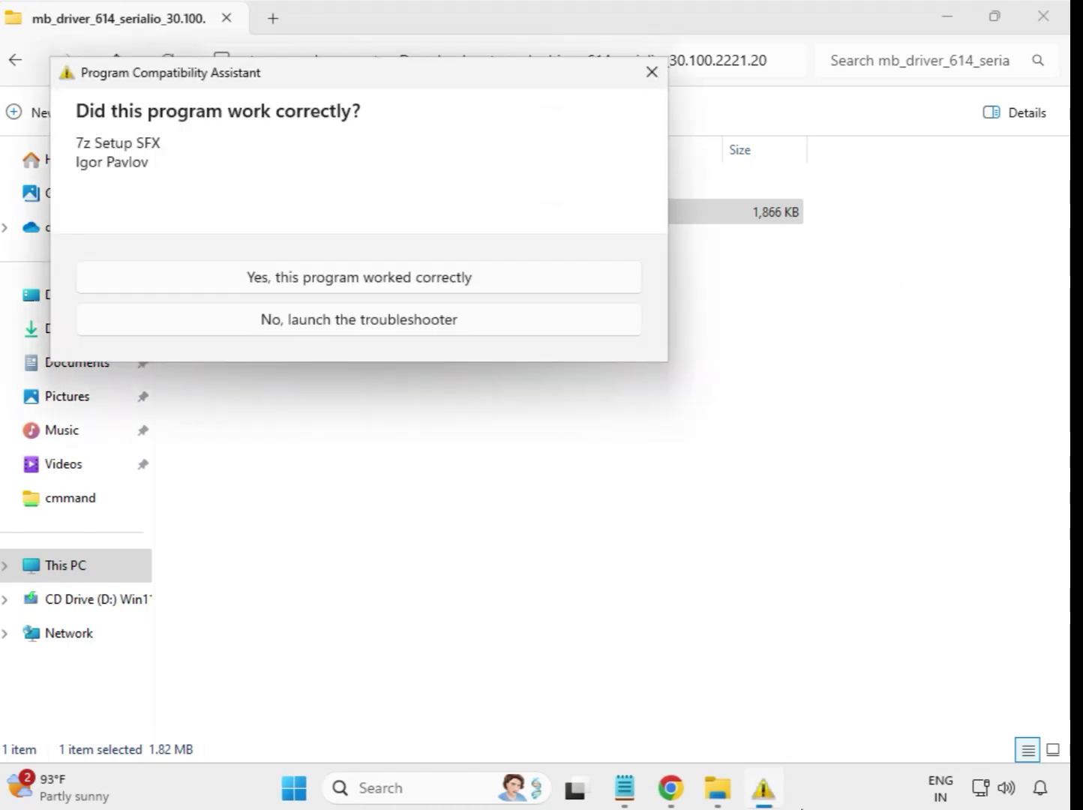
key("Escape")
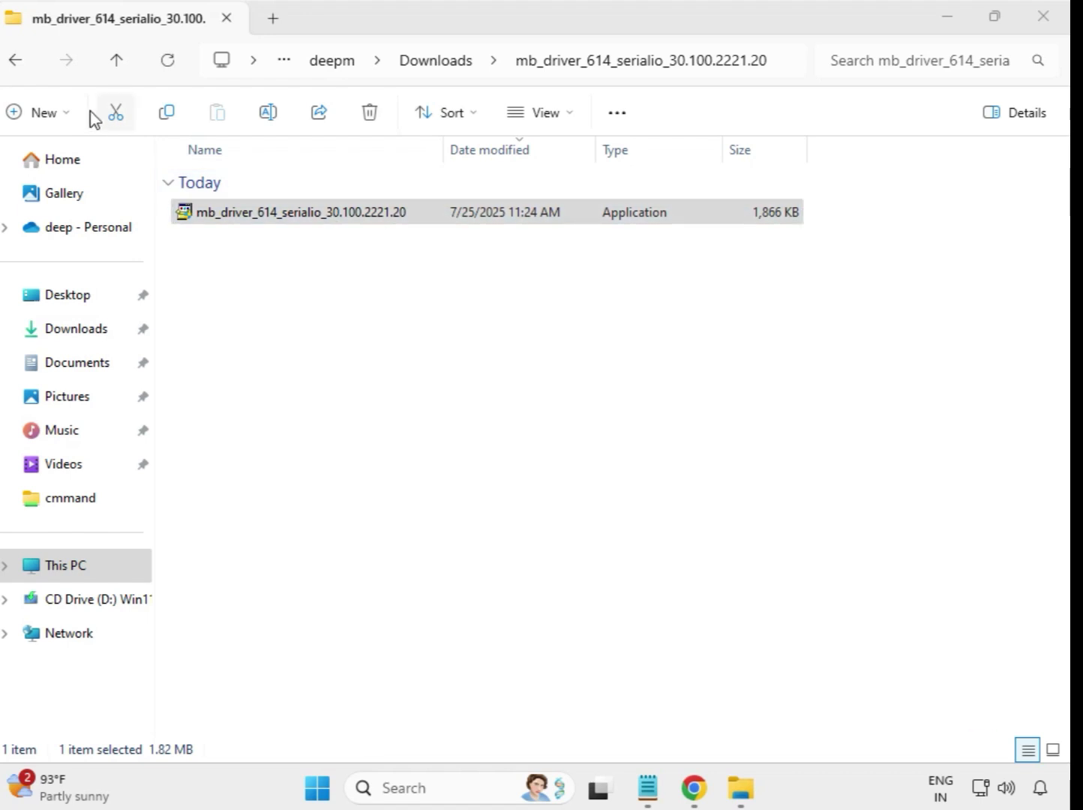
Step: Return to Downloads and run the extracted mb_driver_647_infupdate_10.1.19198.8339 application as administrator, allowing it to make changes
left_click(20, 66)
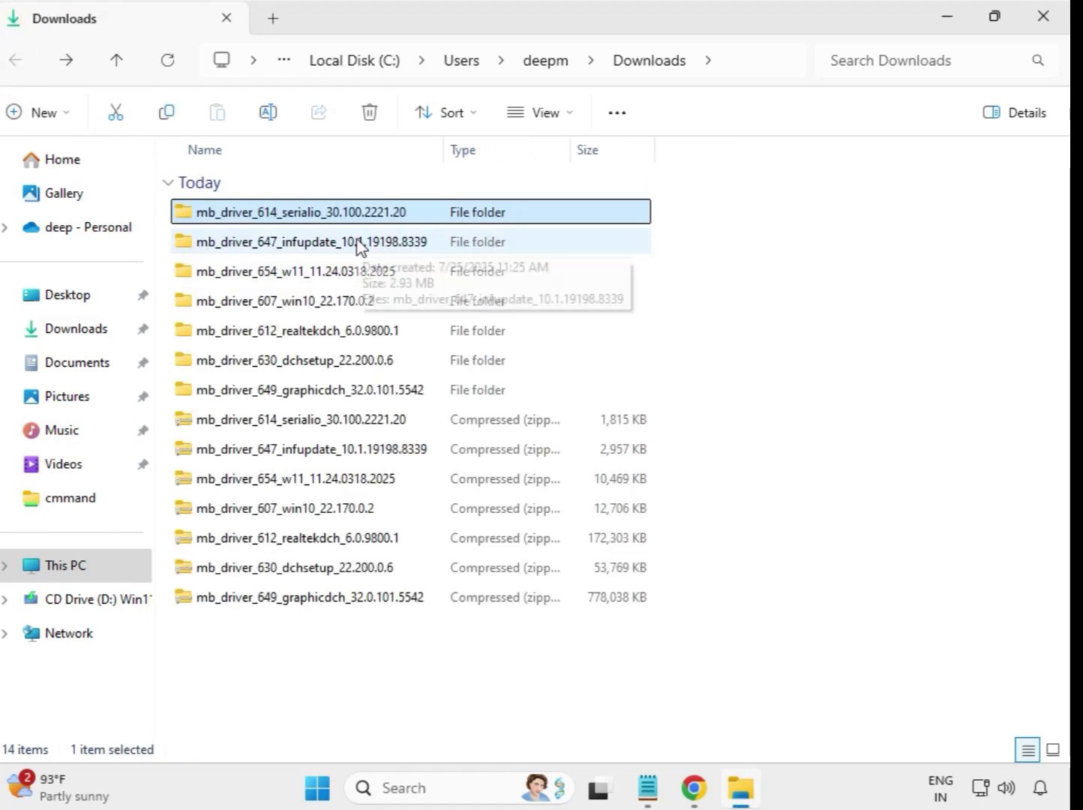
double_click(359, 244)
left_click(360, 216)
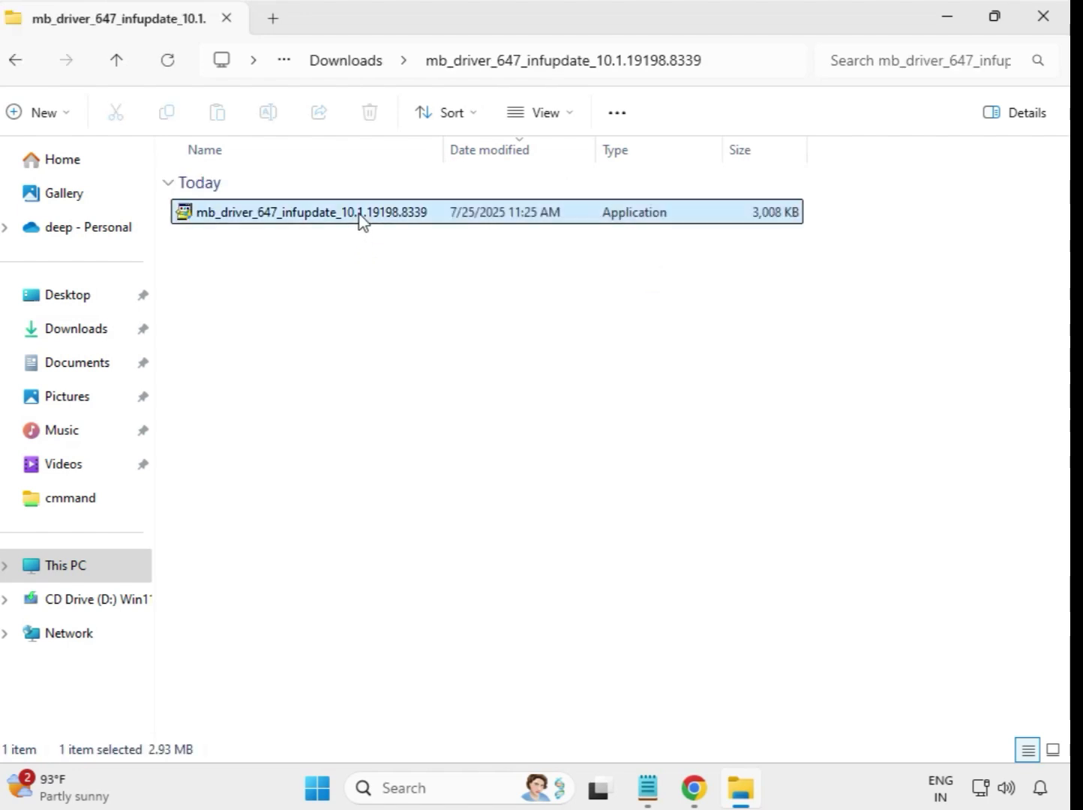
right_click(360, 217)
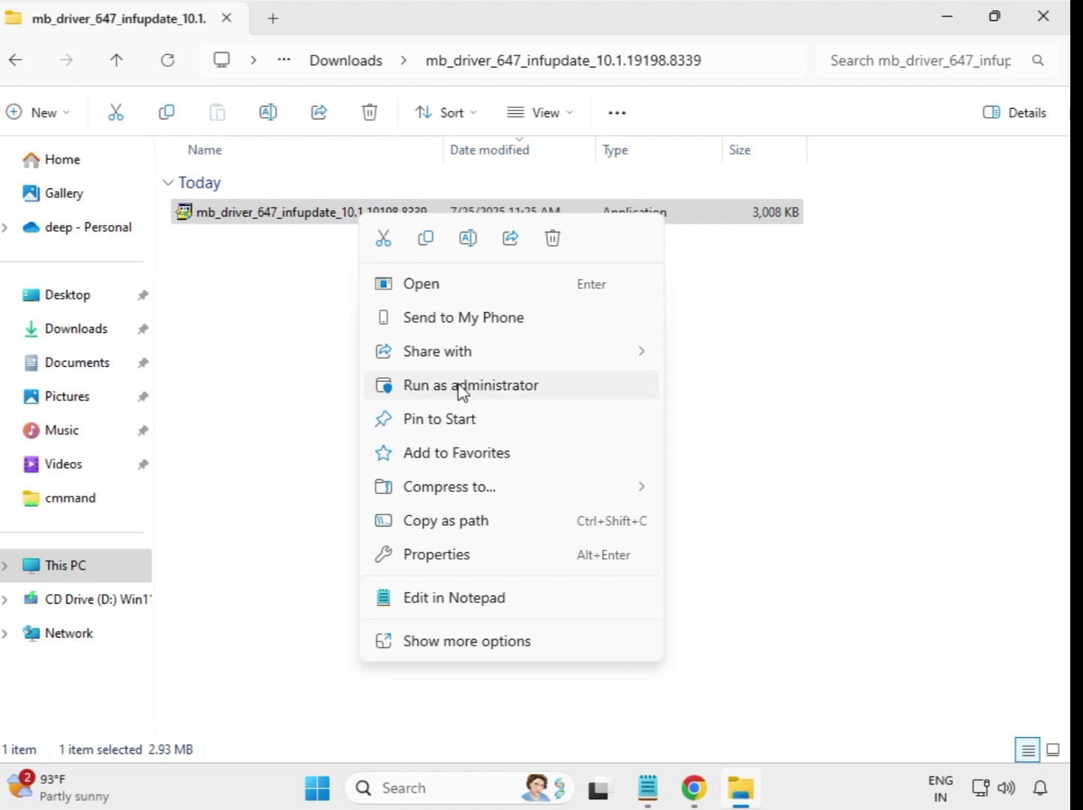
left_click(484, 390)
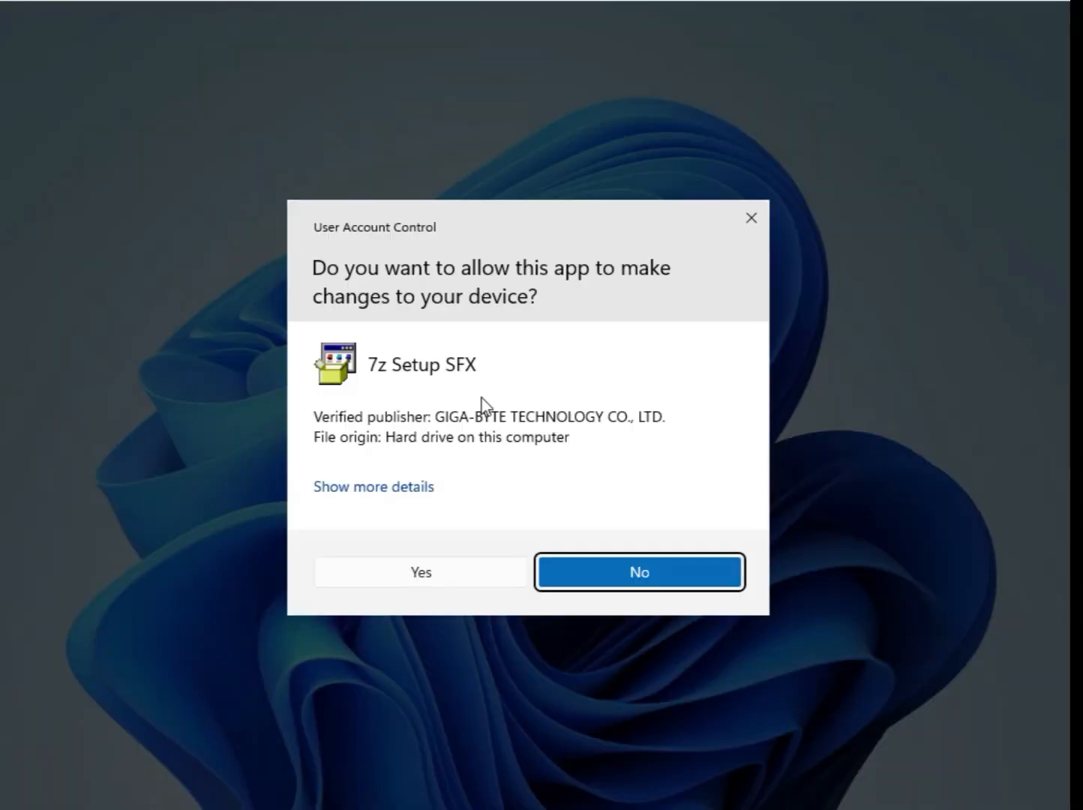
left_click(493, 582)
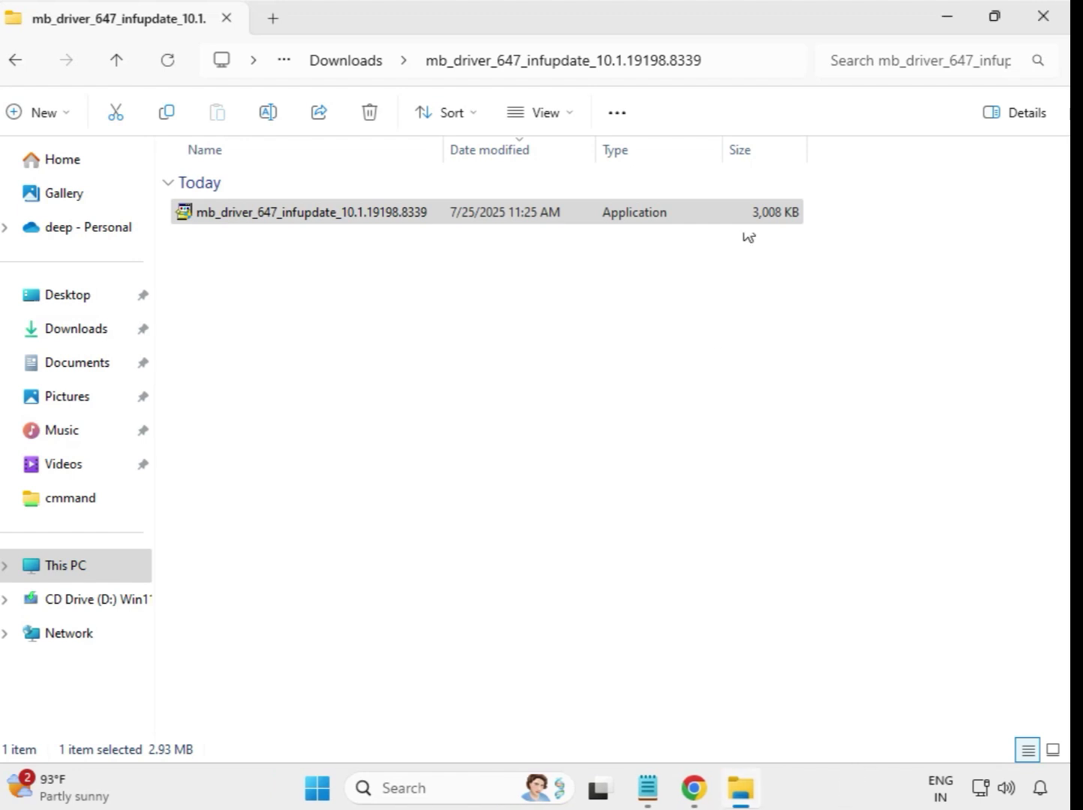
Step: Return to Downloads and run the extracted mb_driver_654_w11_11.24.0318.2025 application as administrator, allowing it to make changes
left_click(327, 63)
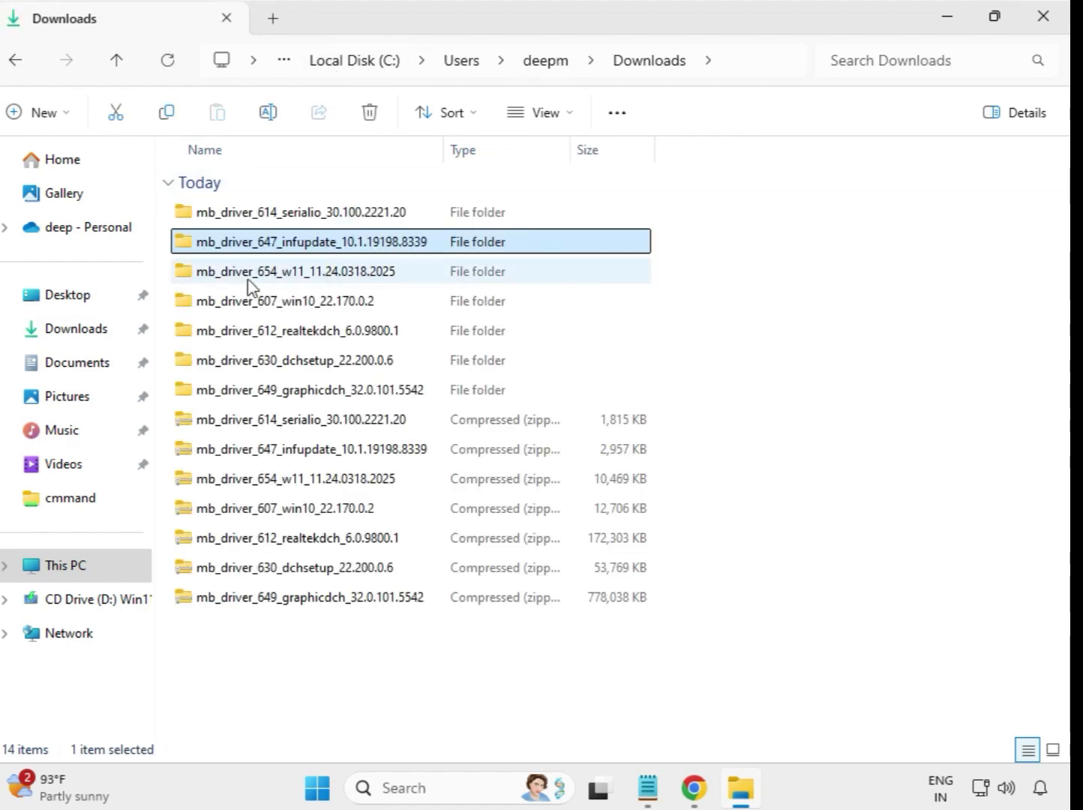
double_click(306, 279)
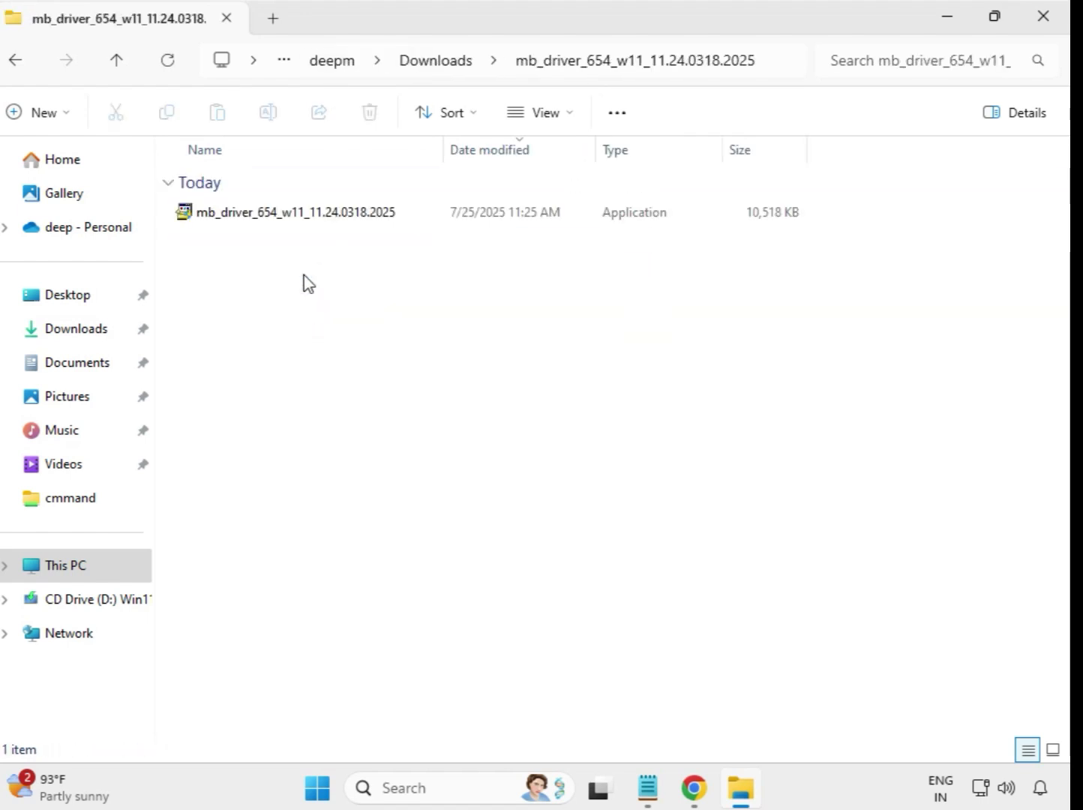
left_click(319, 220)
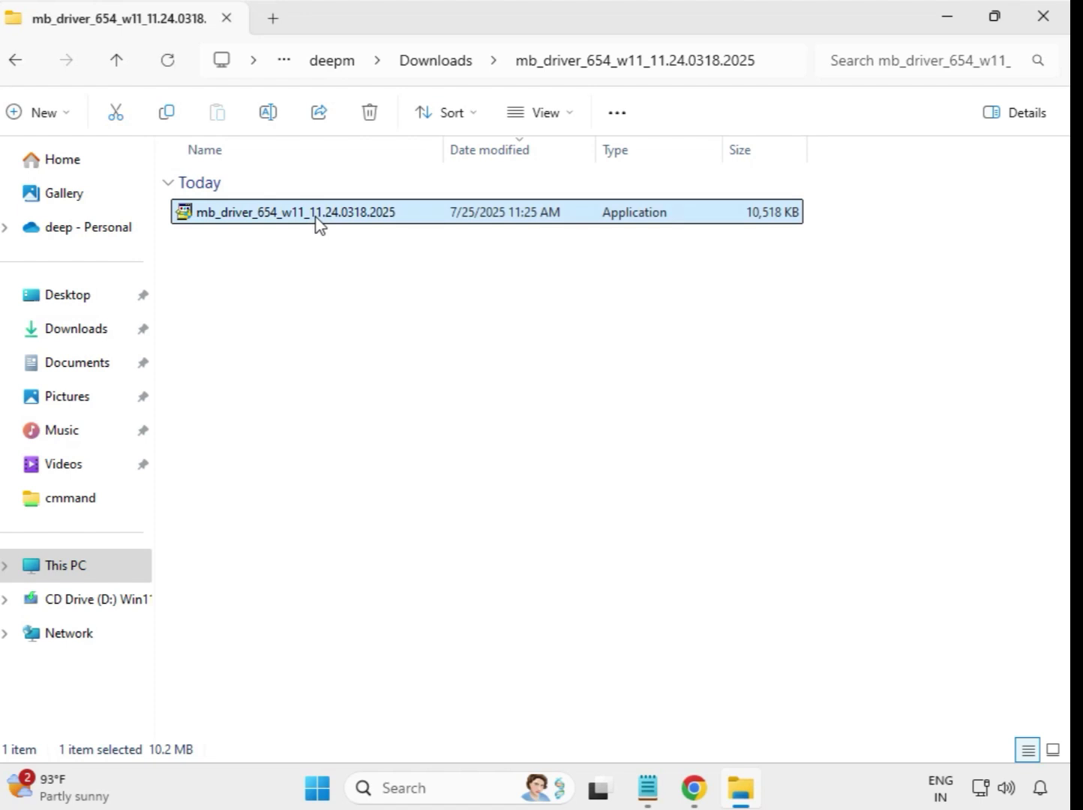
right_click(319, 221)
left_click(417, 387)
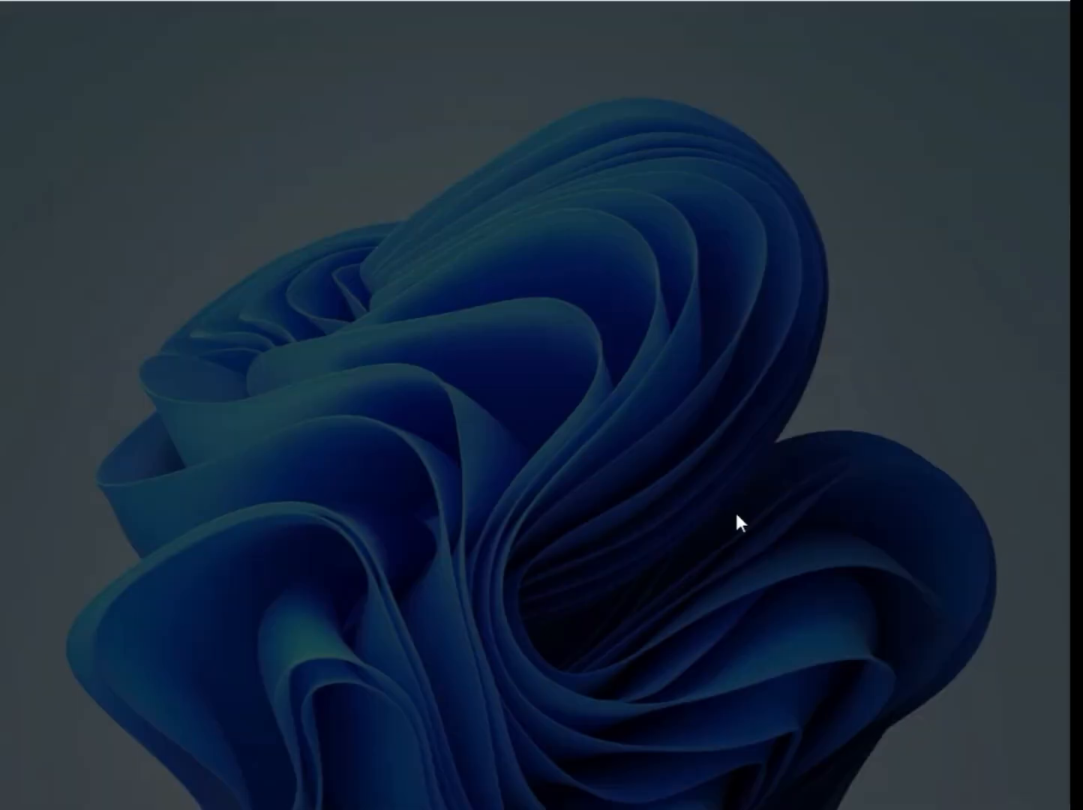
left_click(422, 573)
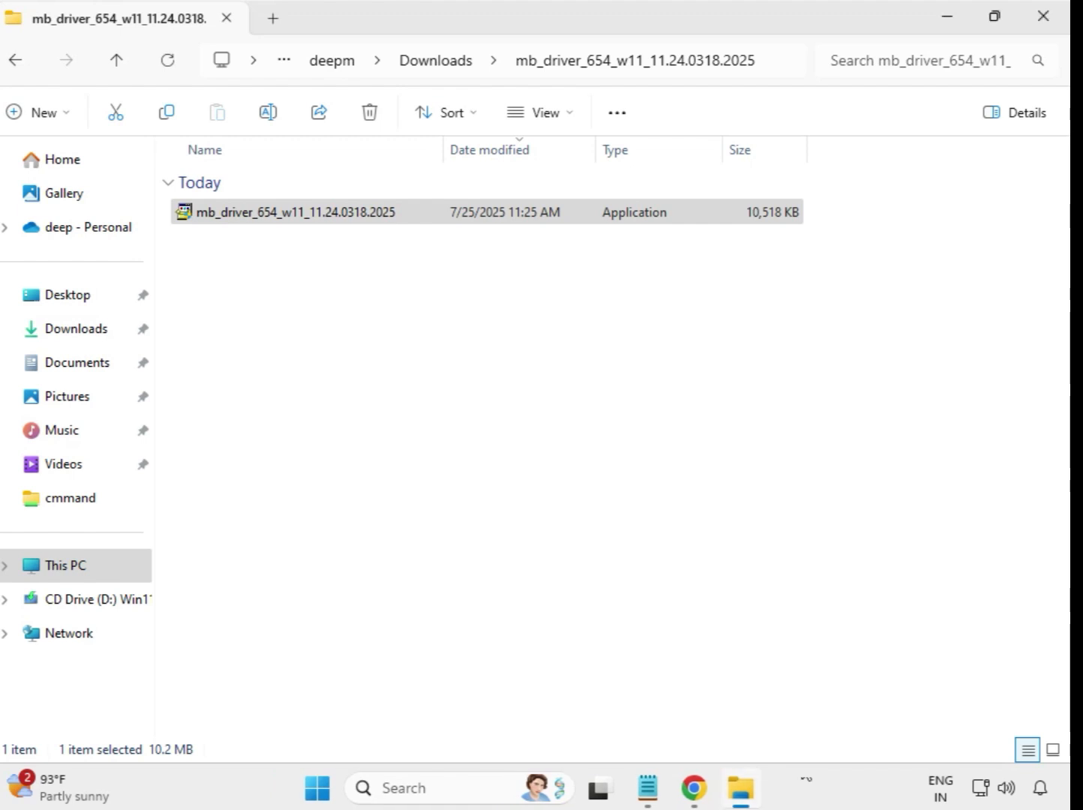
Step: Return to Downloads and run the extracted mb_driver_607_win10_22.170.0.2 application as administrator, allowing it to make changes
left_click(439, 63)
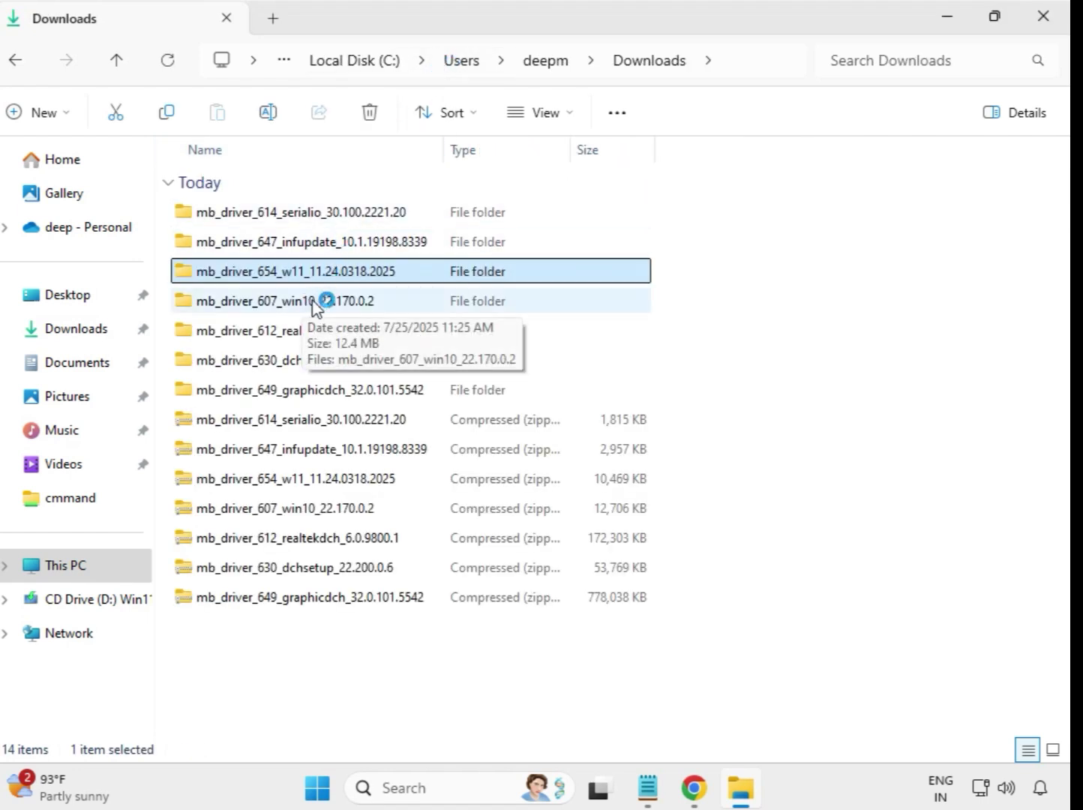
double_click(314, 302)
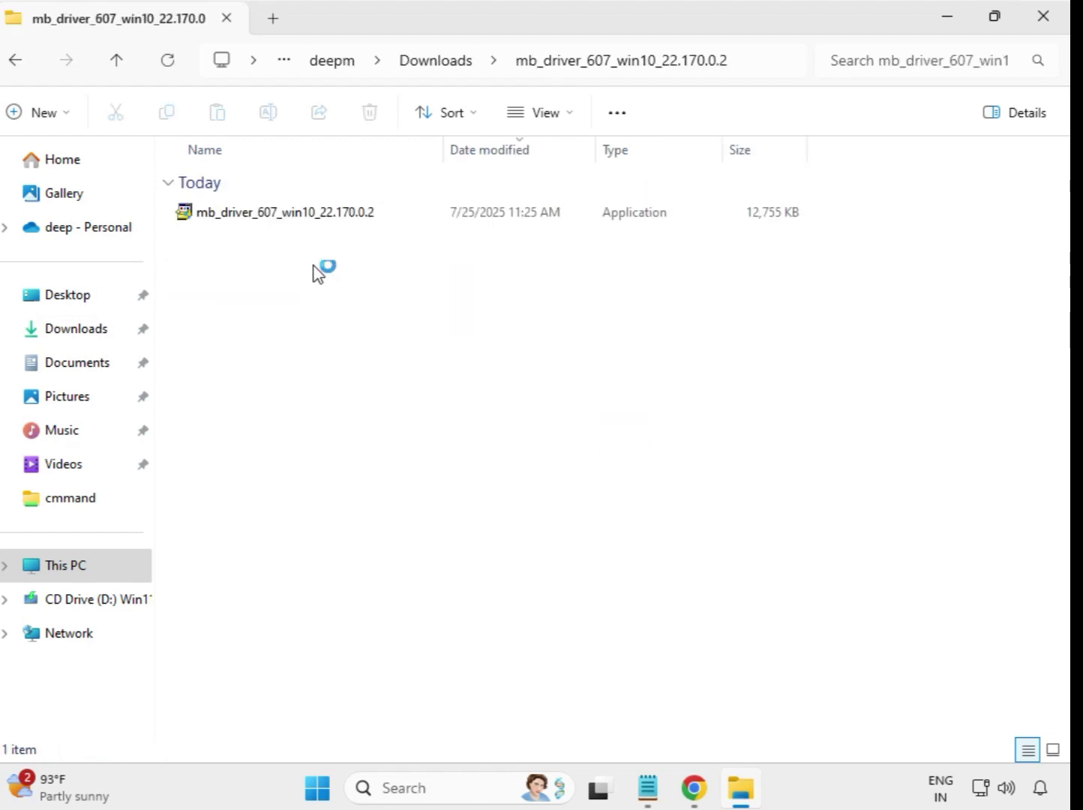
double_click(299, 218)
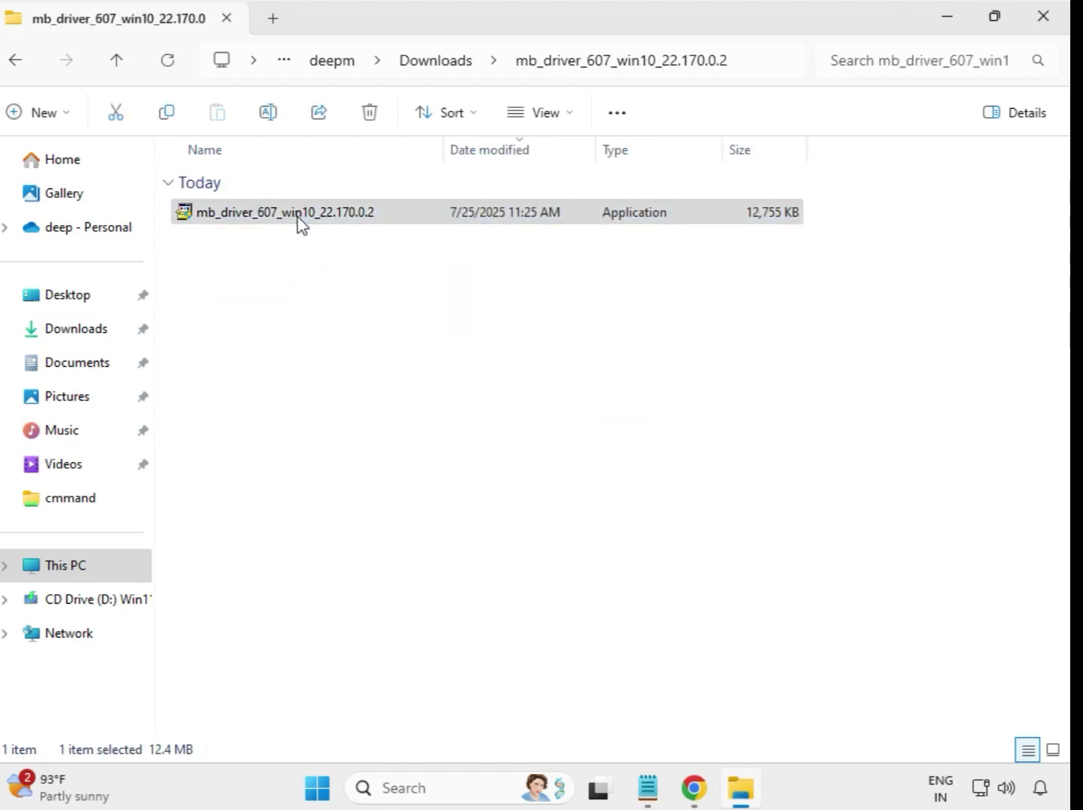
right_click(299, 218)
left_click(389, 388)
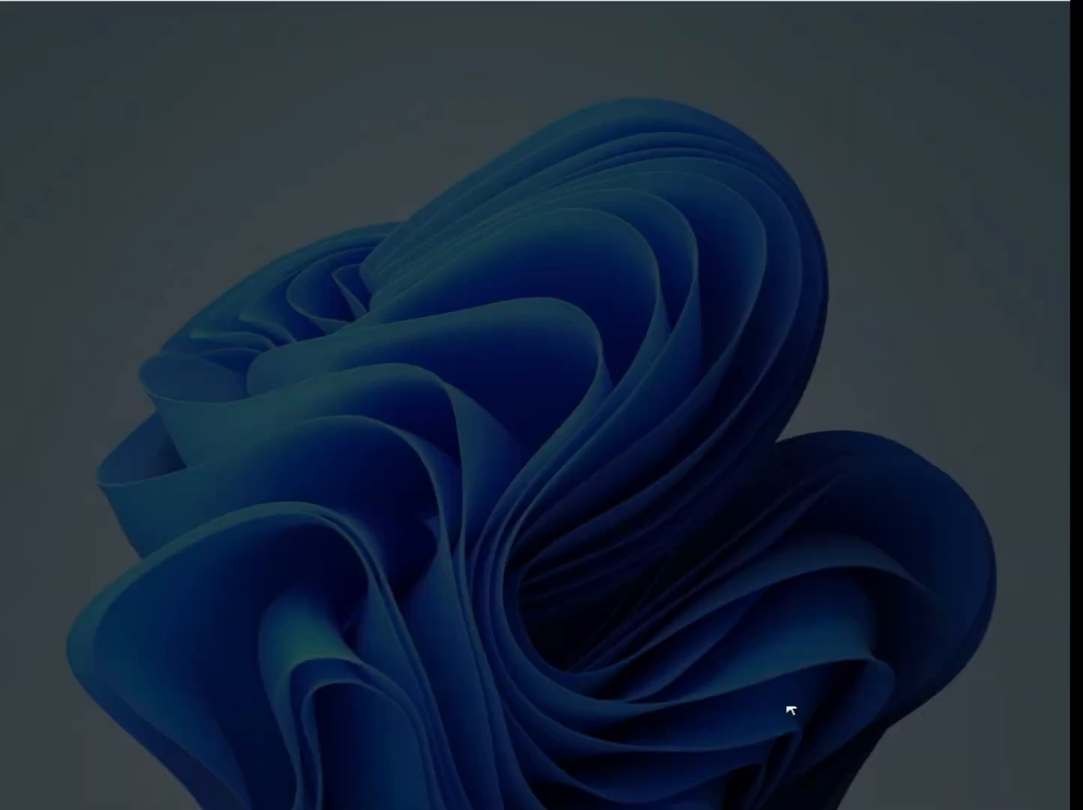
left_click(422, 573)
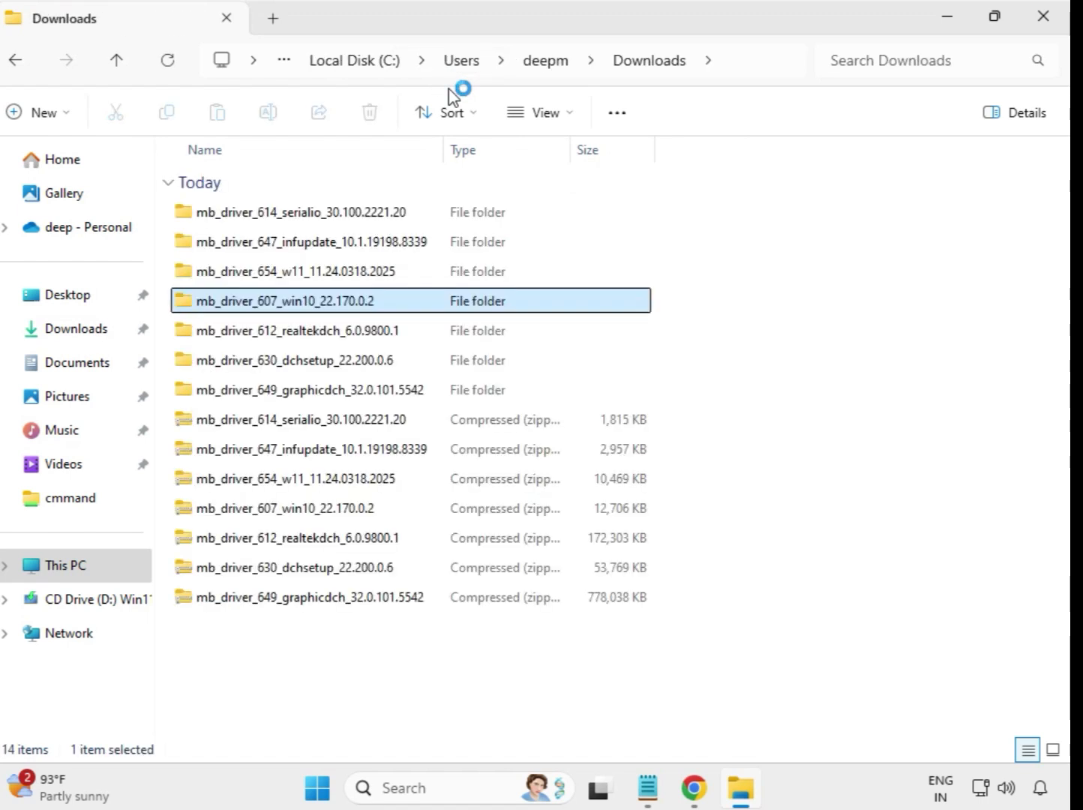
Step: Run the extracted mb_driver_612_realtekdch_6.0.9800.1 application as administrator, allowing it to make changes
left_click(367, 337)
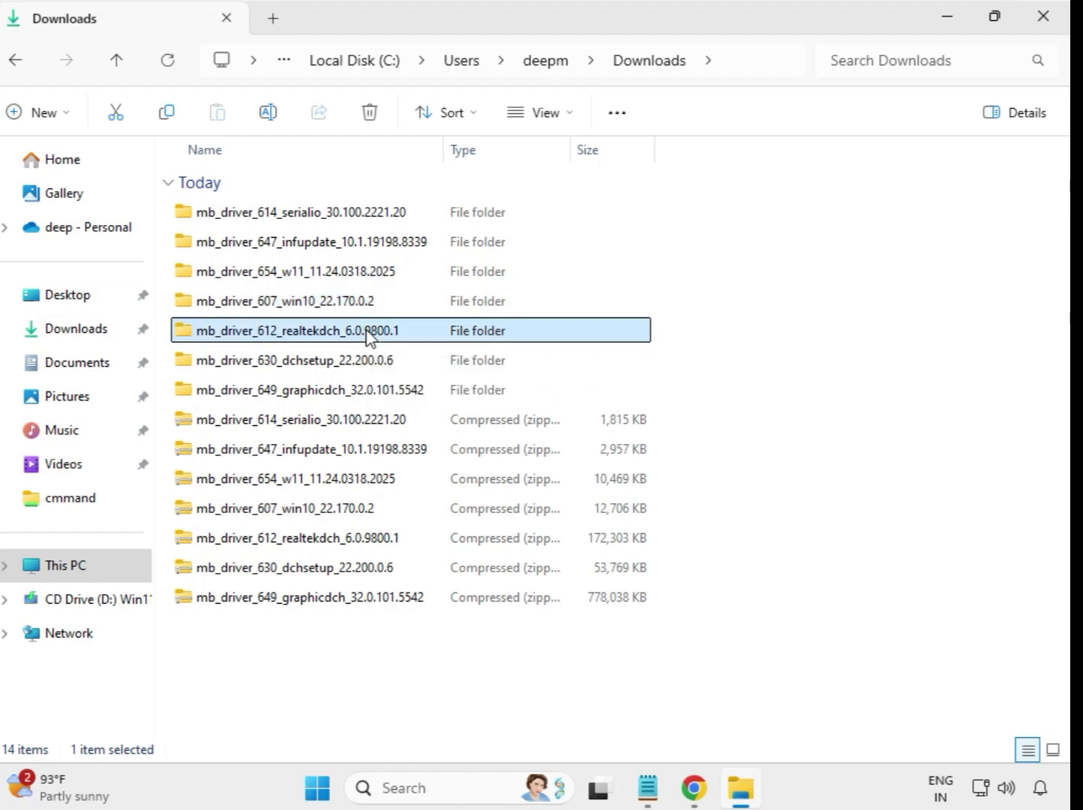
double_click(431, 335)
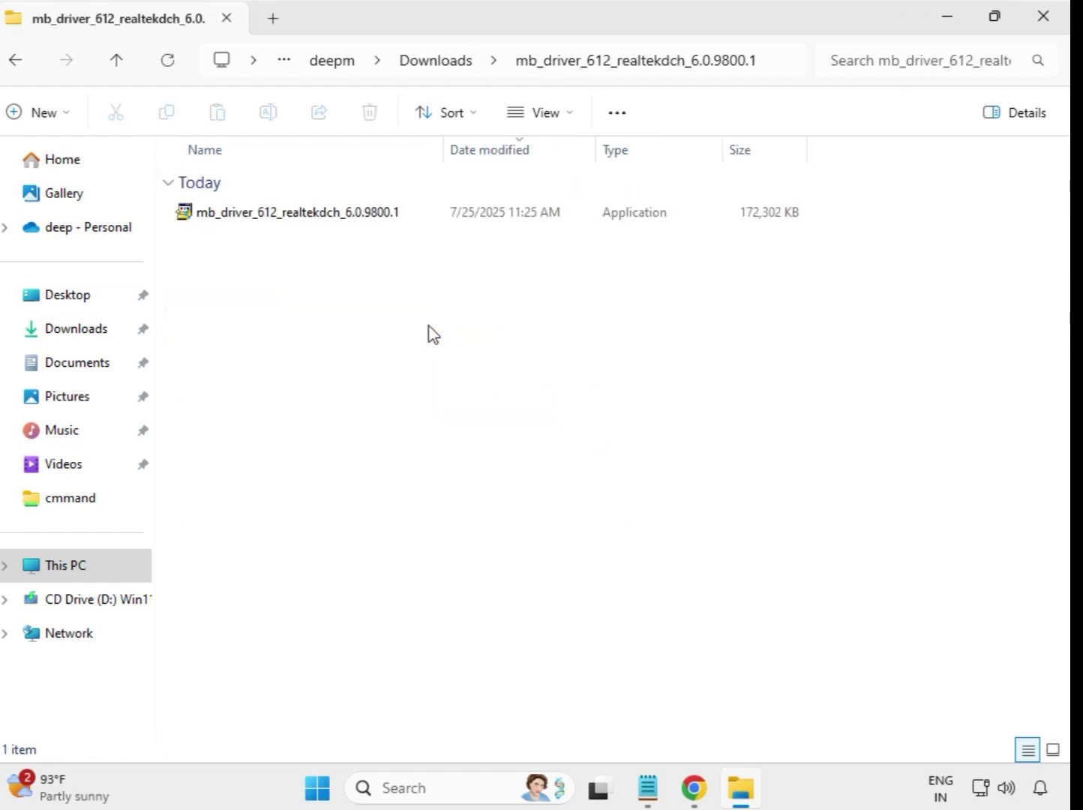
left_click(334, 220)
right_click(345, 230)
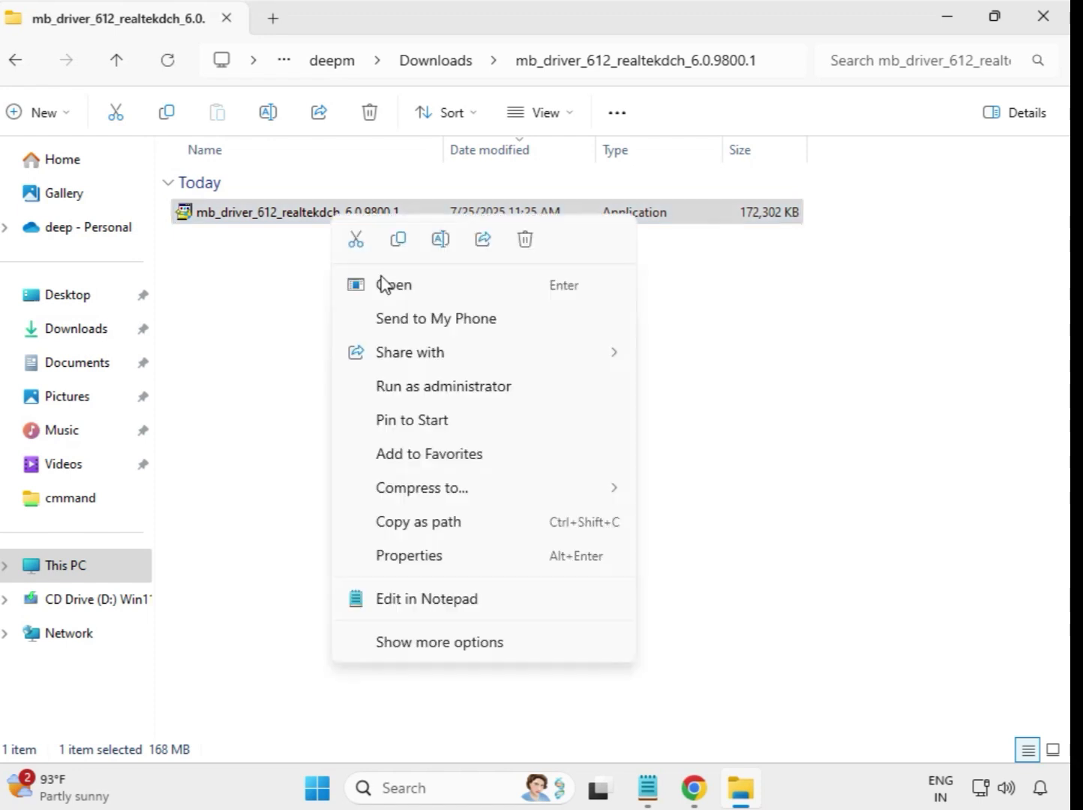
left_click(472, 395)
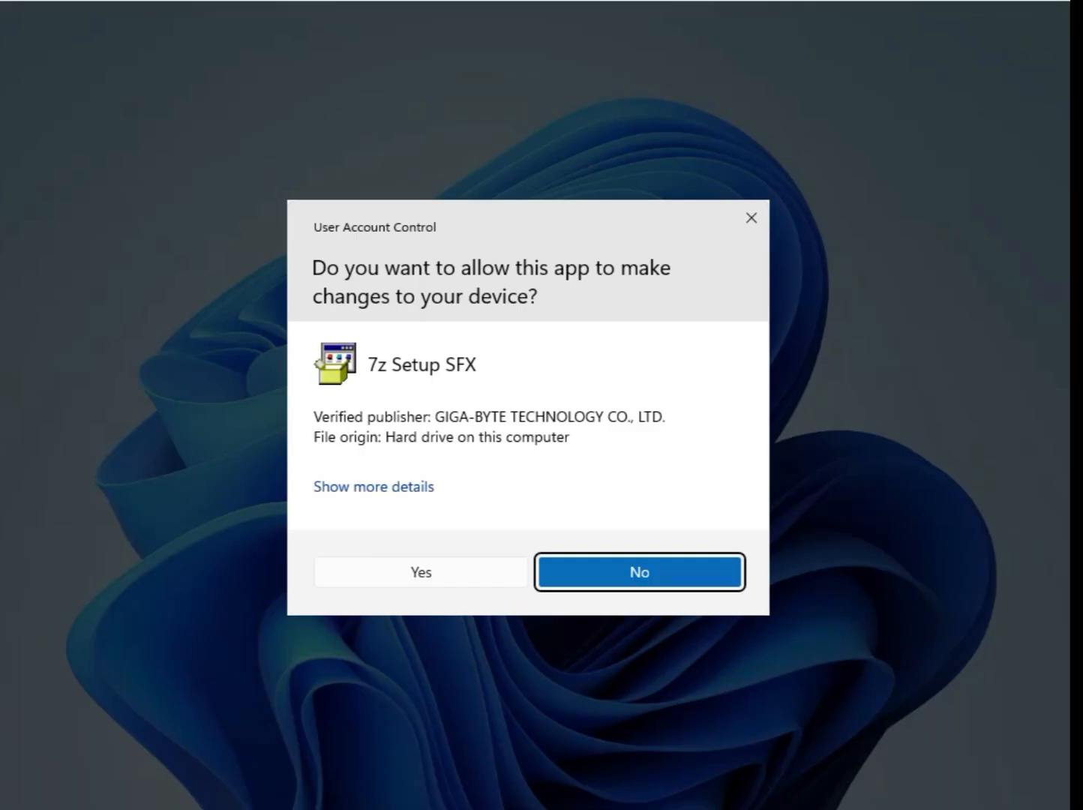
left_click(443, 572)
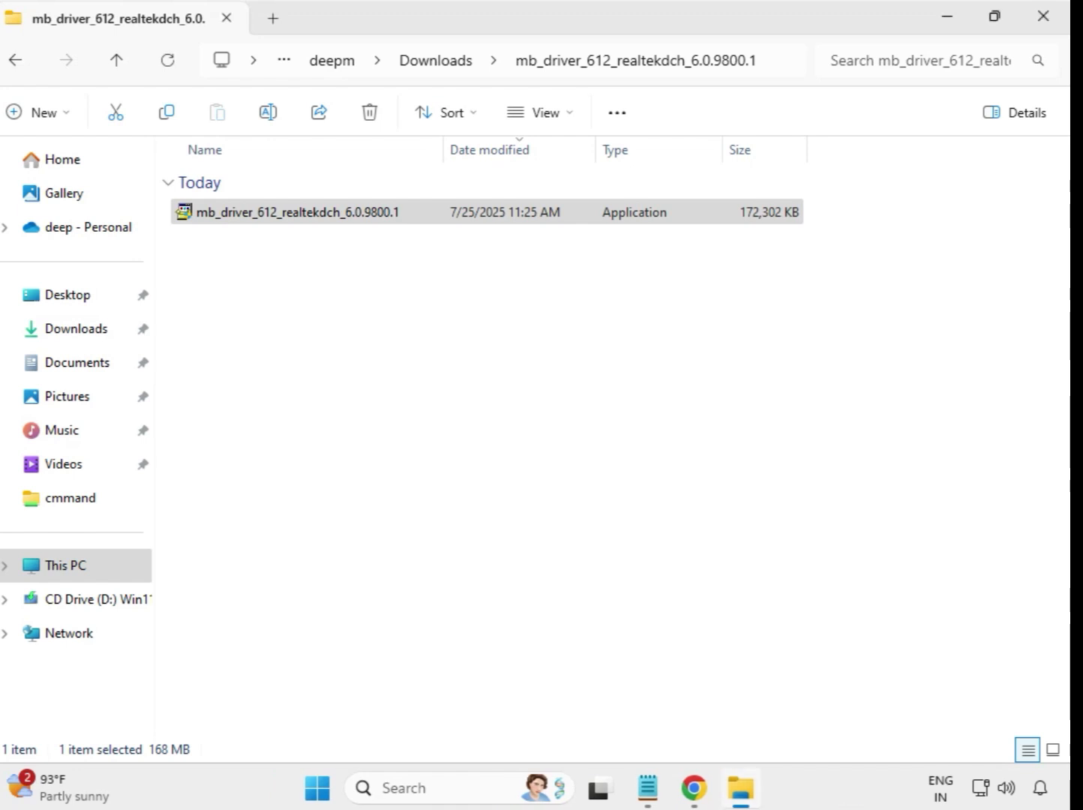
Step: Return to Downloads and run the extracted mb_driver_630_dchsetup_22.200.0.6 application as administrator, allowing it to make changes
left_click(440, 71)
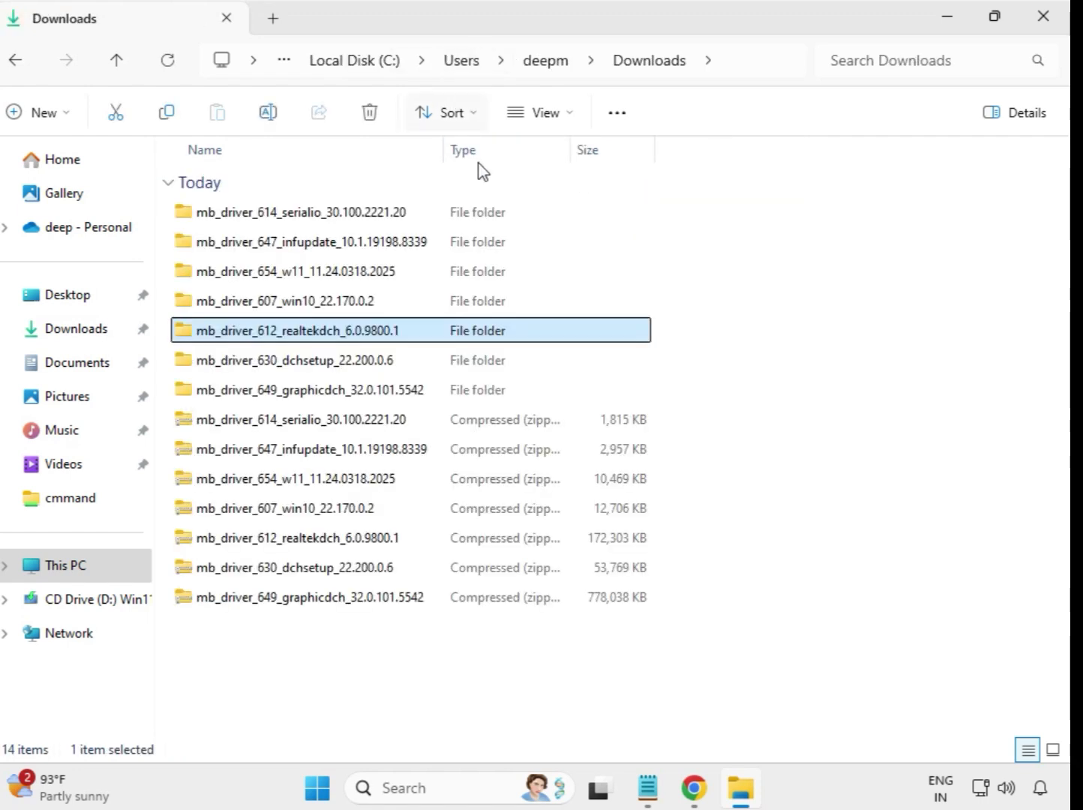
left_click(356, 367)
left_click(361, 391)
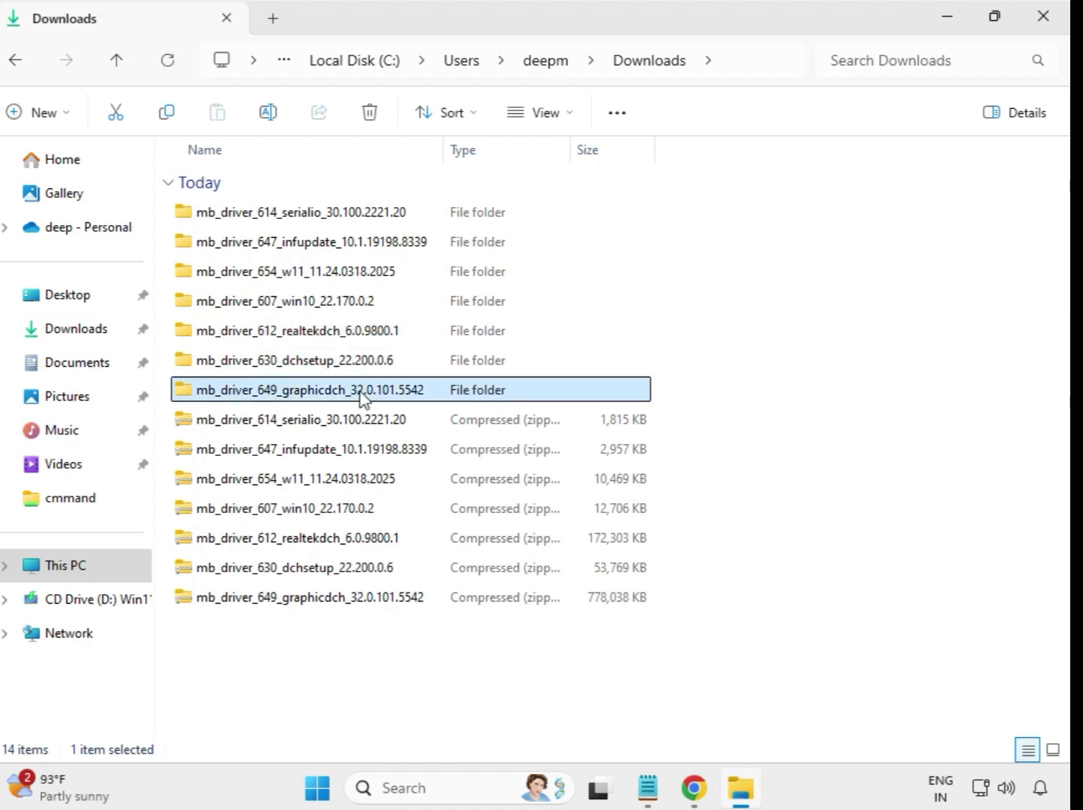
left_click(360, 364)
double_click(352, 364)
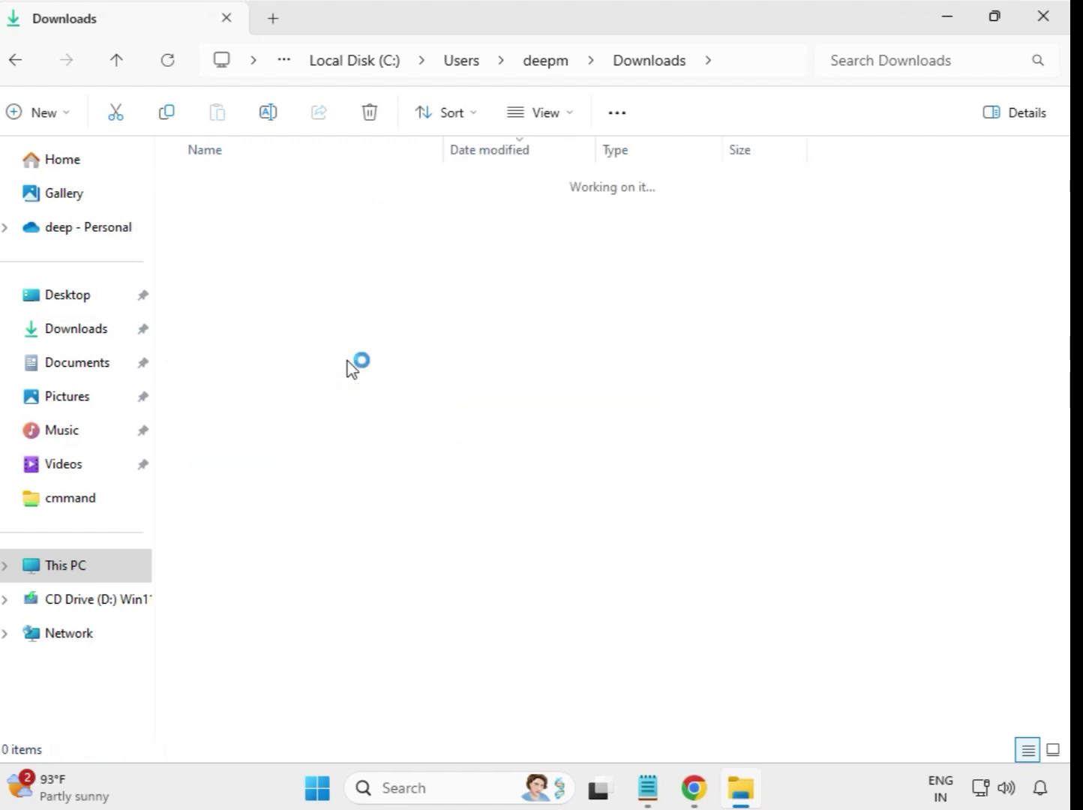
left_click(293, 219)
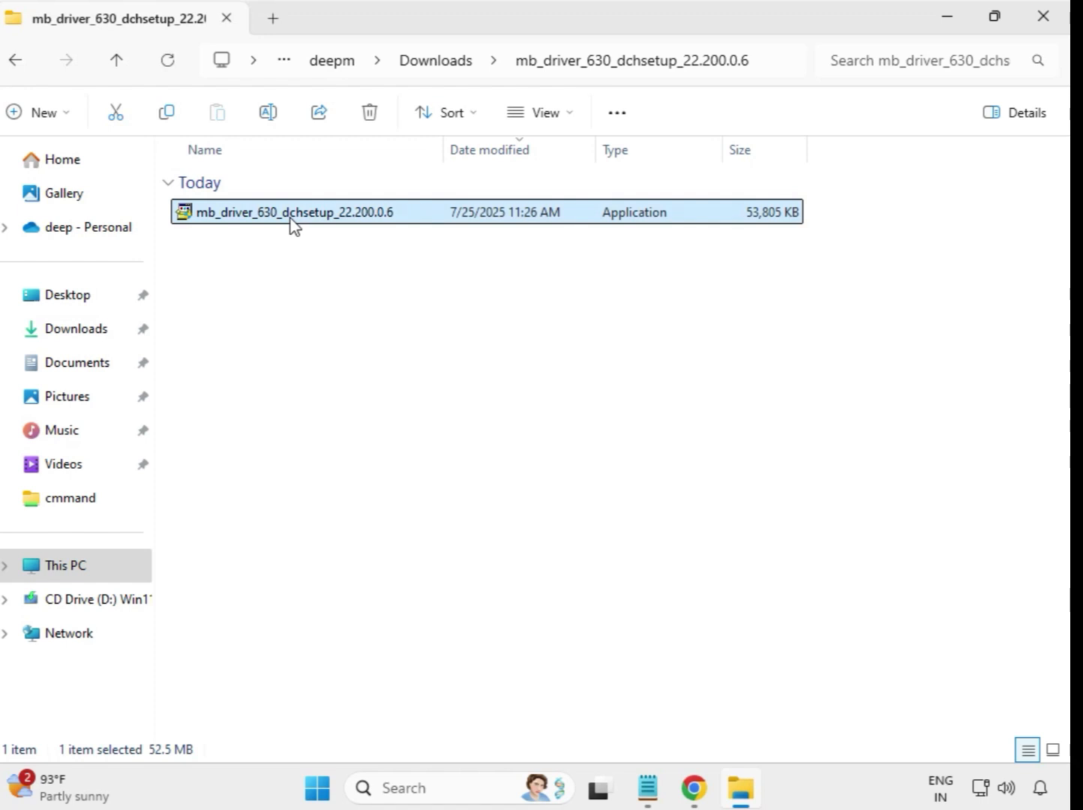
right_click(292, 219)
left_click(412, 398)
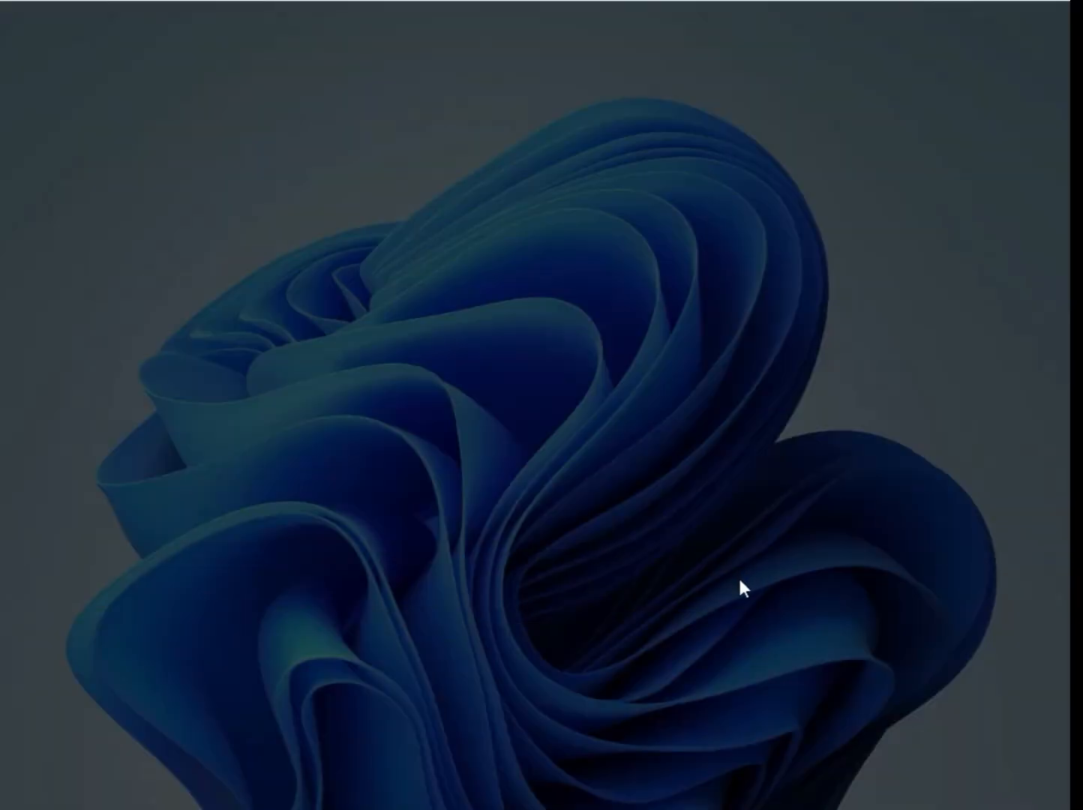
left_click(448, 584)
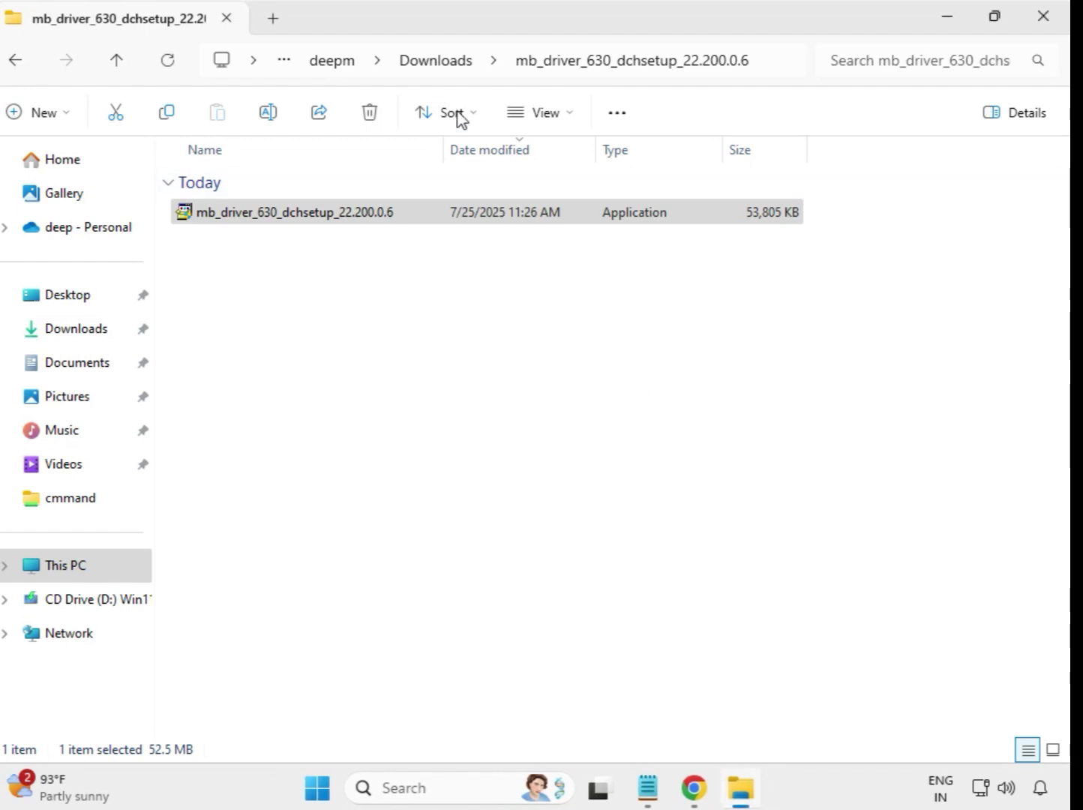
Step: Return to Downloads and run the extracted mb_driver_649_graphicdch_32.0.101.5542 application as administrator, allowing it to make changes
left_click(437, 63)
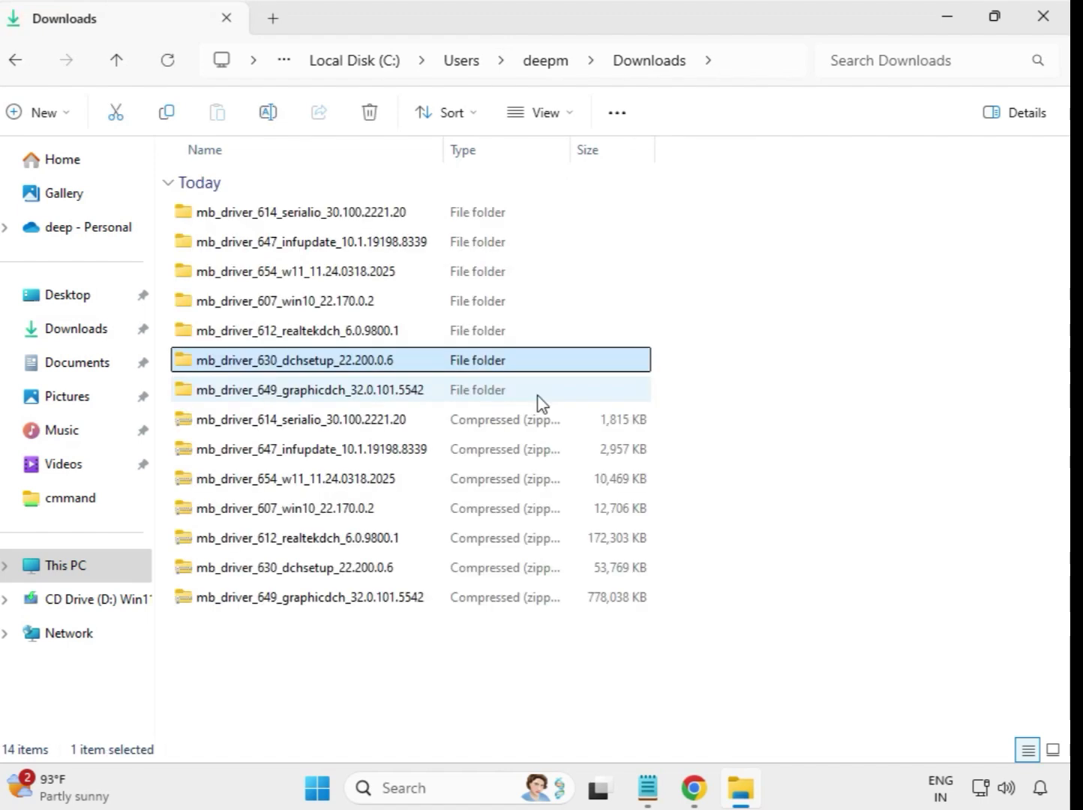
left_click(324, 394)
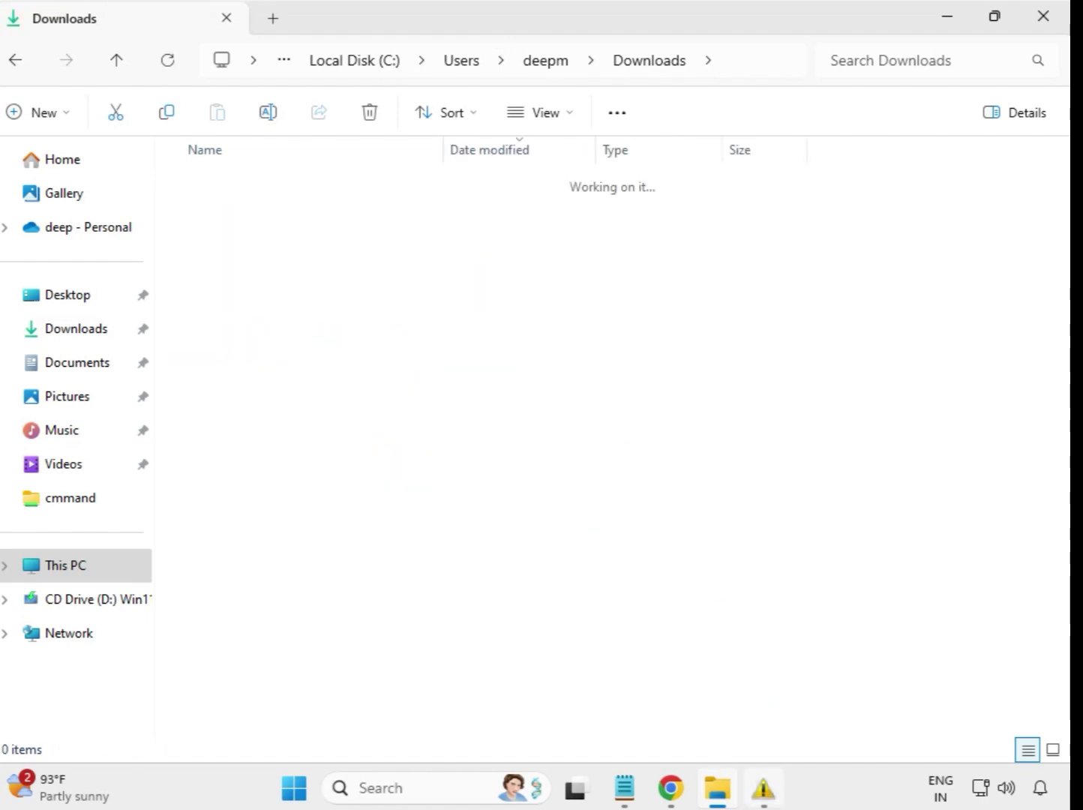
left_click(351, 217)
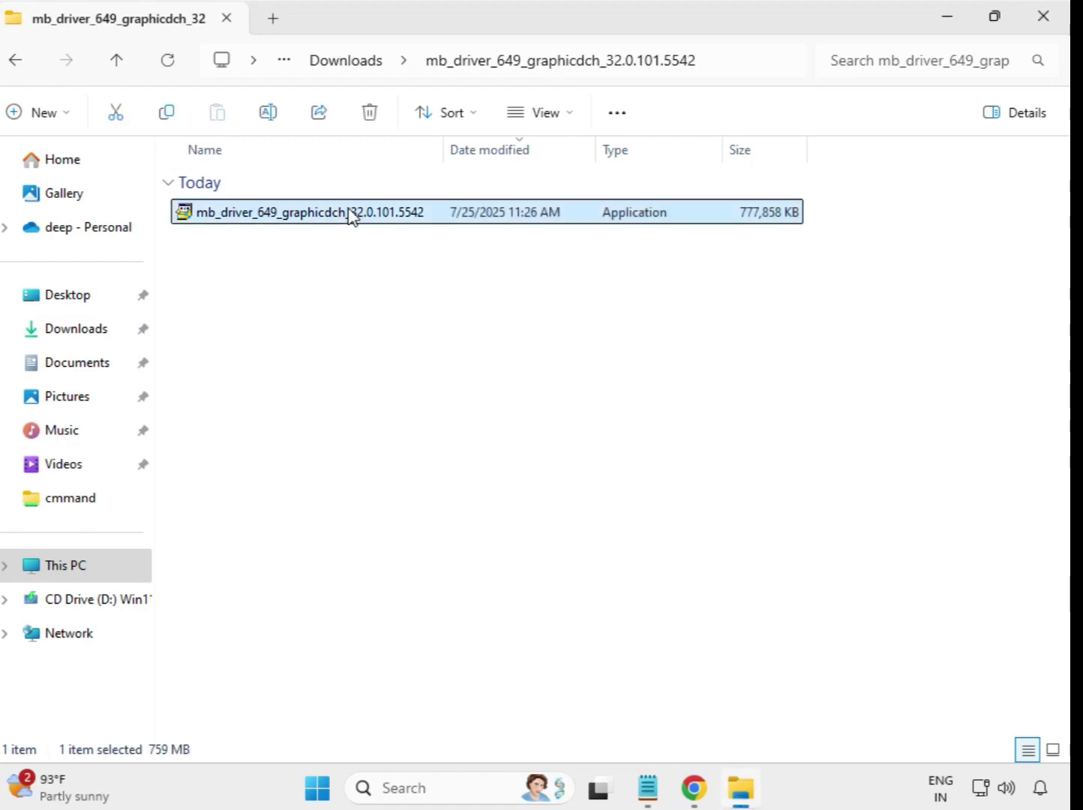
right_click(362, 229)
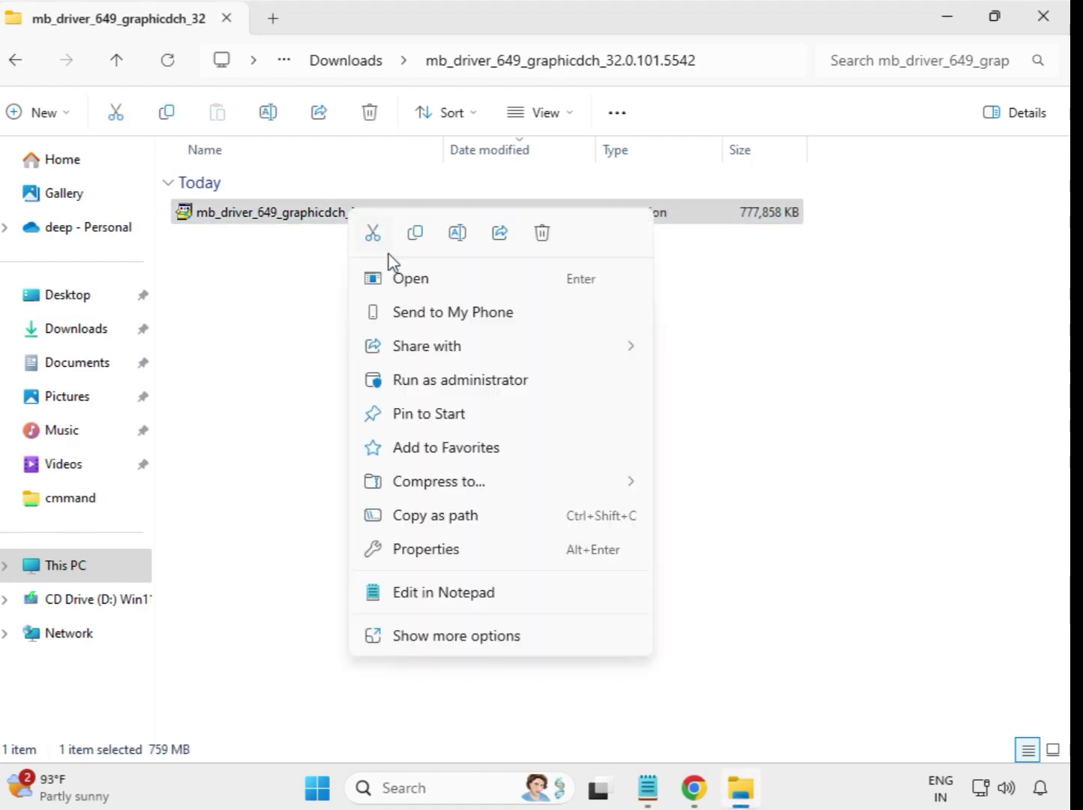
left_click(454, 386)
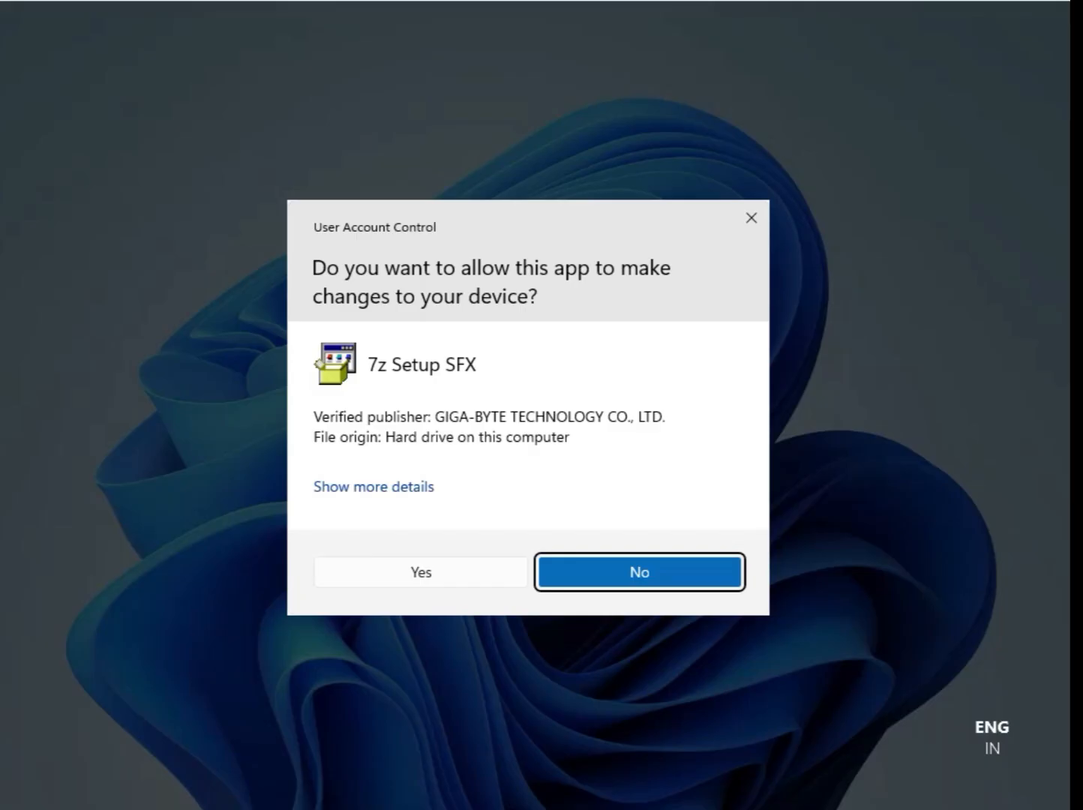
left_click(428, 573)
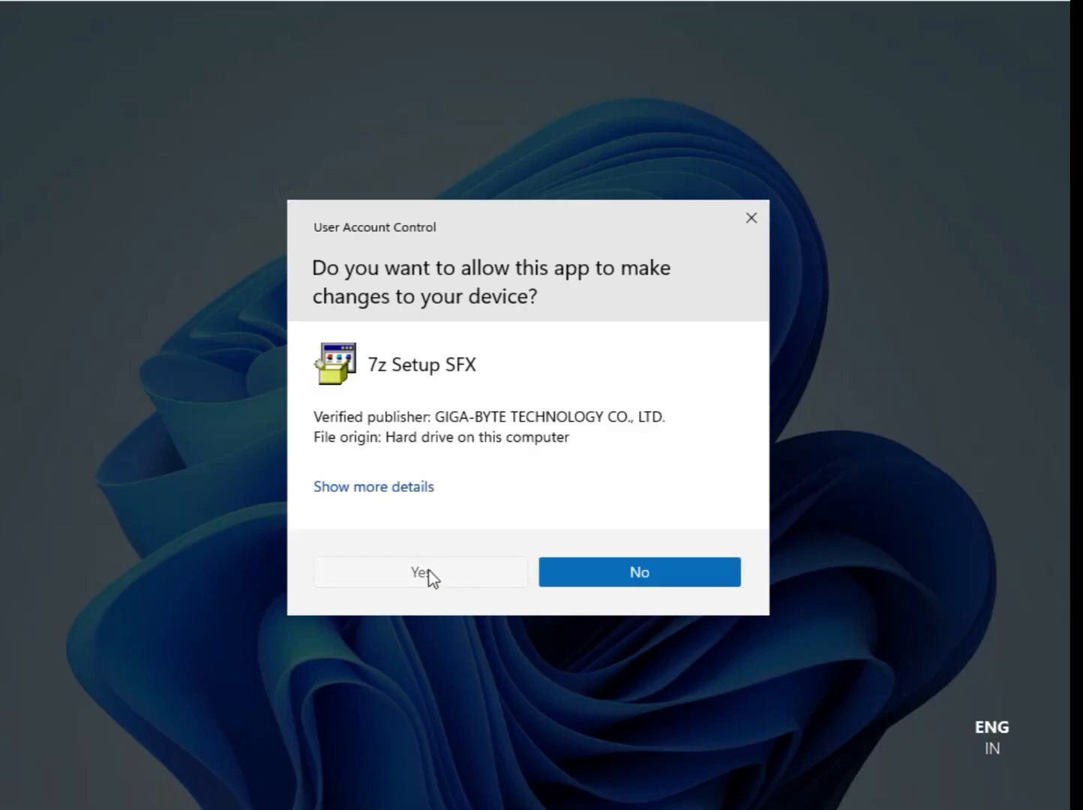